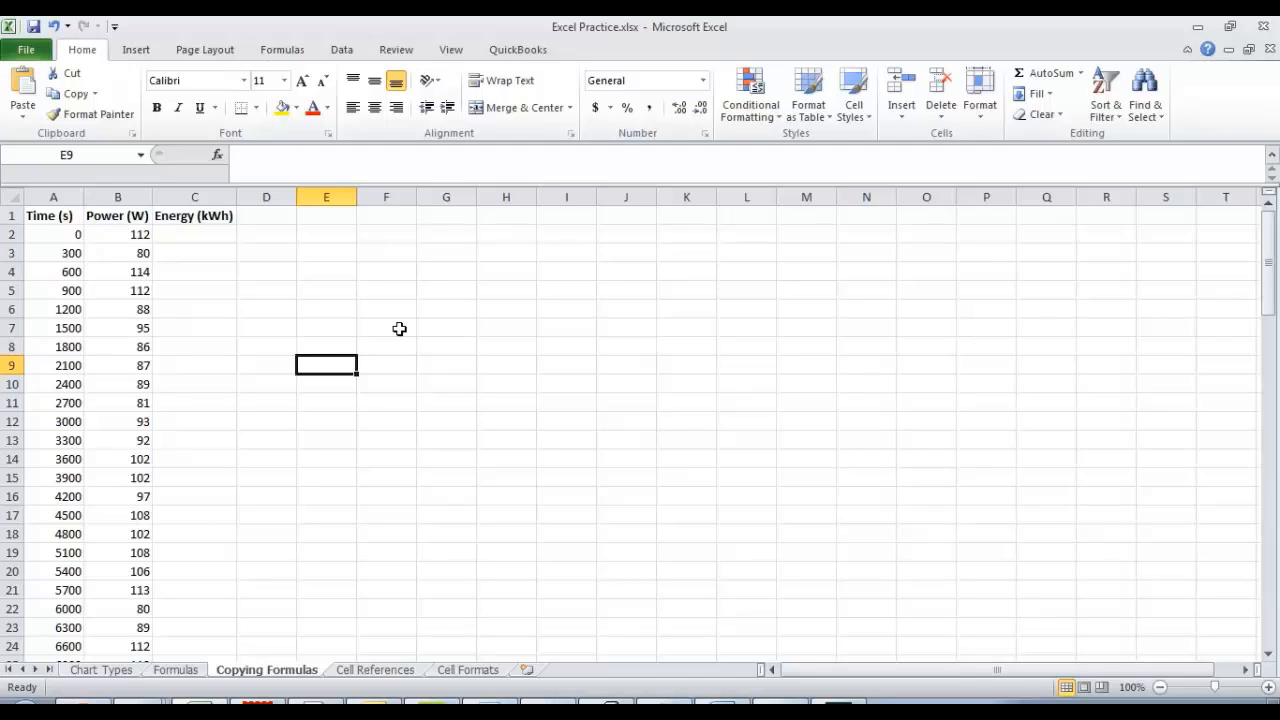
Examine the Time (s) and Power (W) readings and the Energy (kWh) heading in columns A to C.
left_click(61, 188)
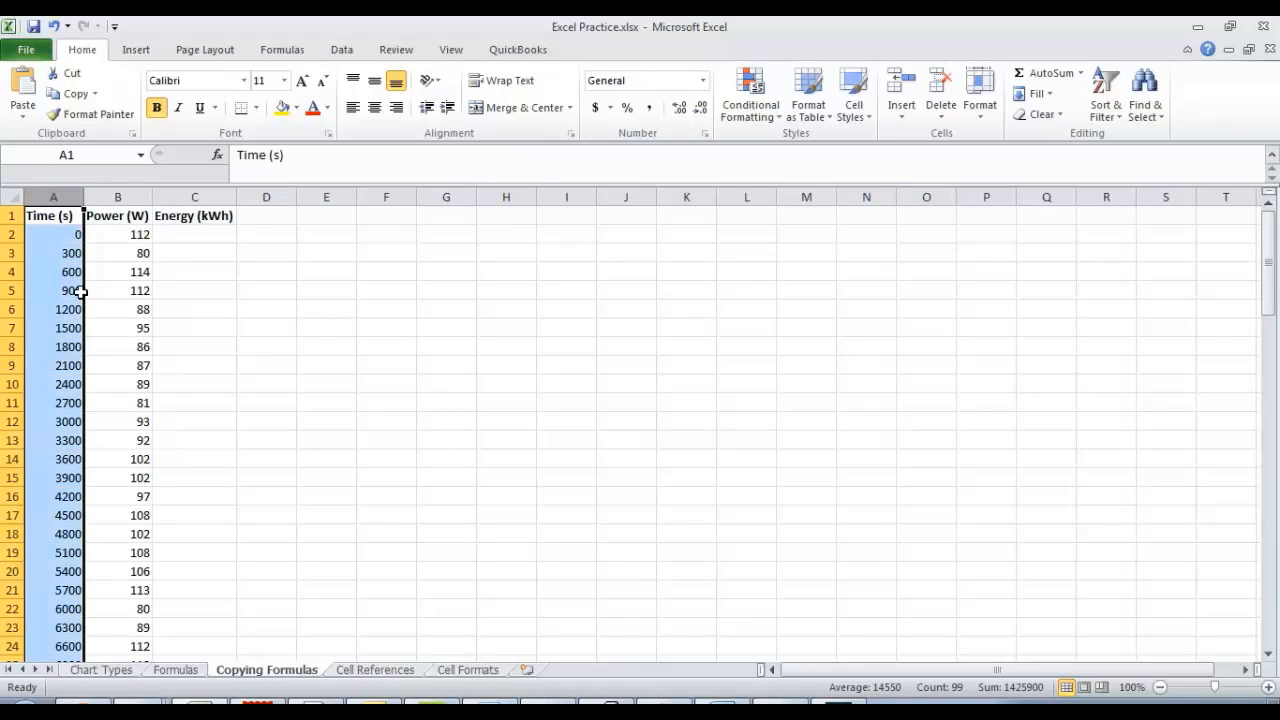
left_click(73, 233)
left_click(70, 253)
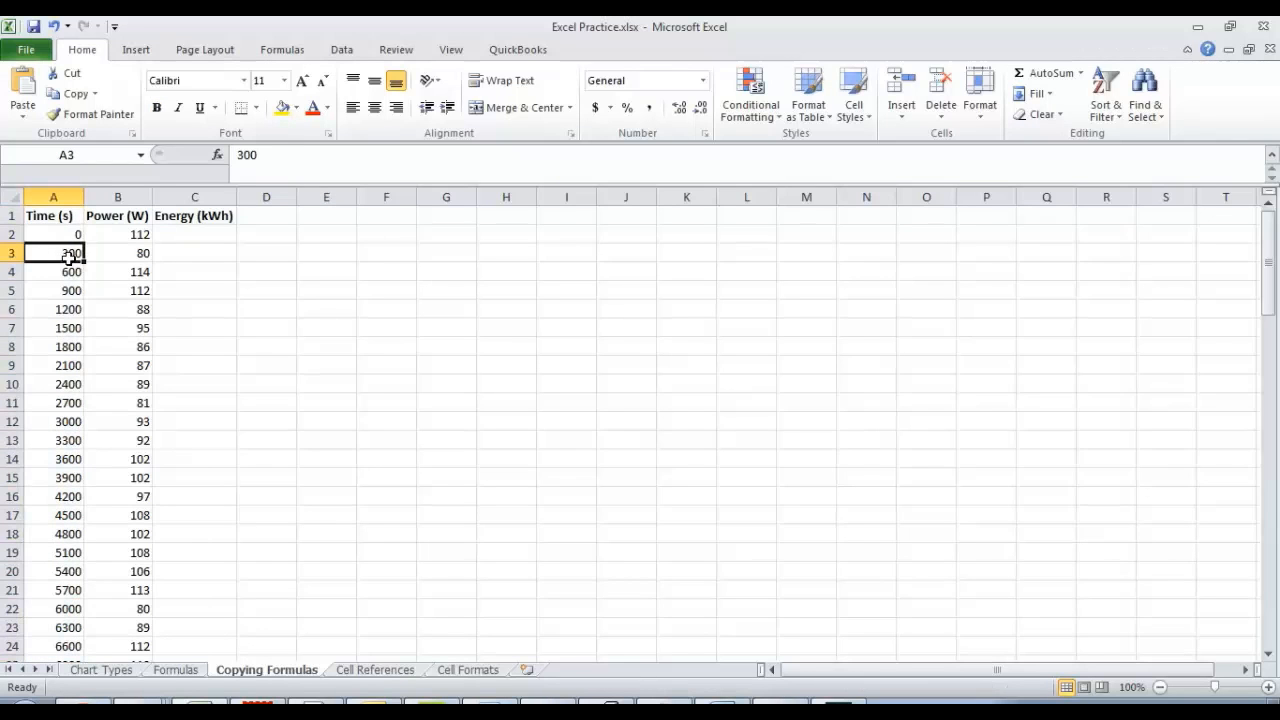
left_click(68, 271)
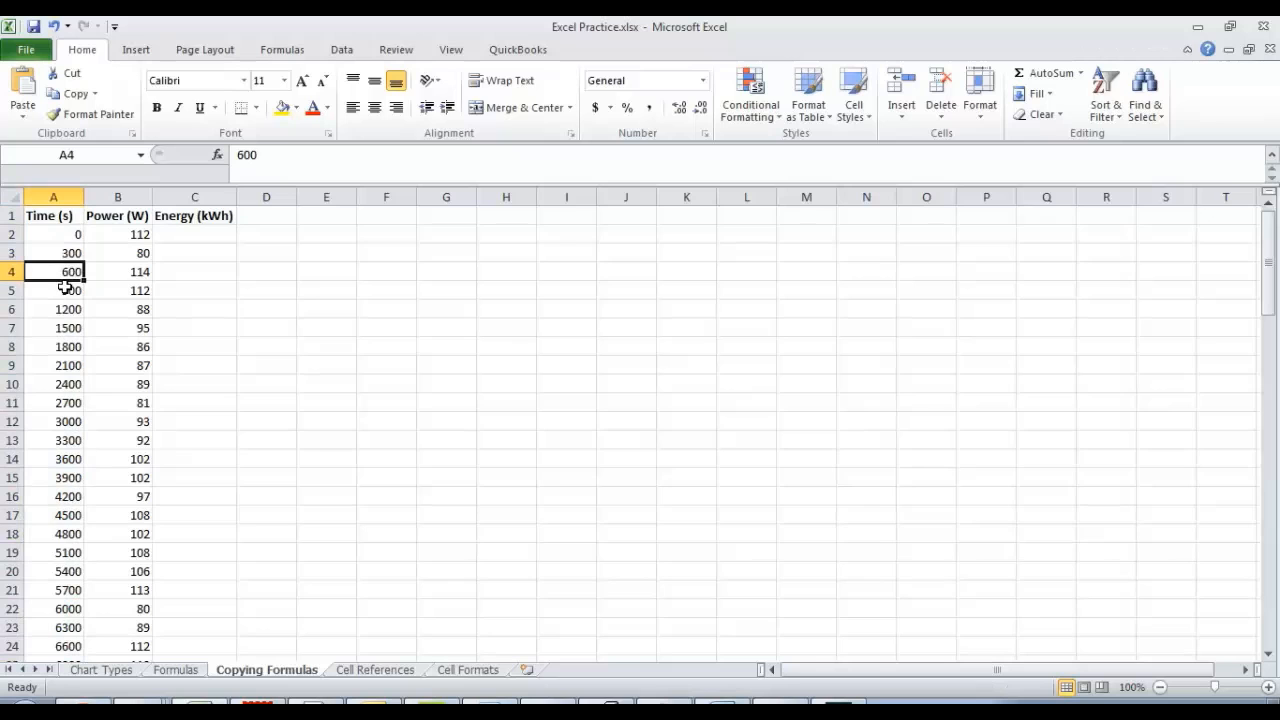
left_click(69, 289)
left_click(139, 236)
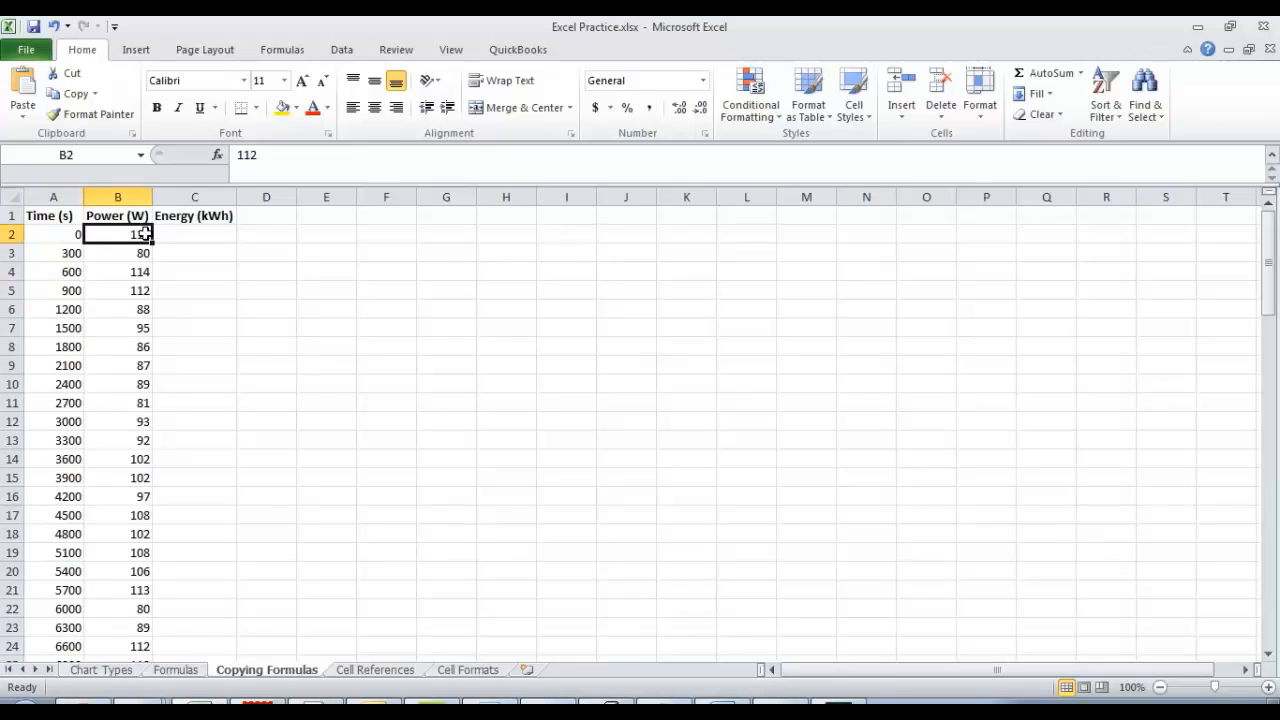
left_click(141, 255)
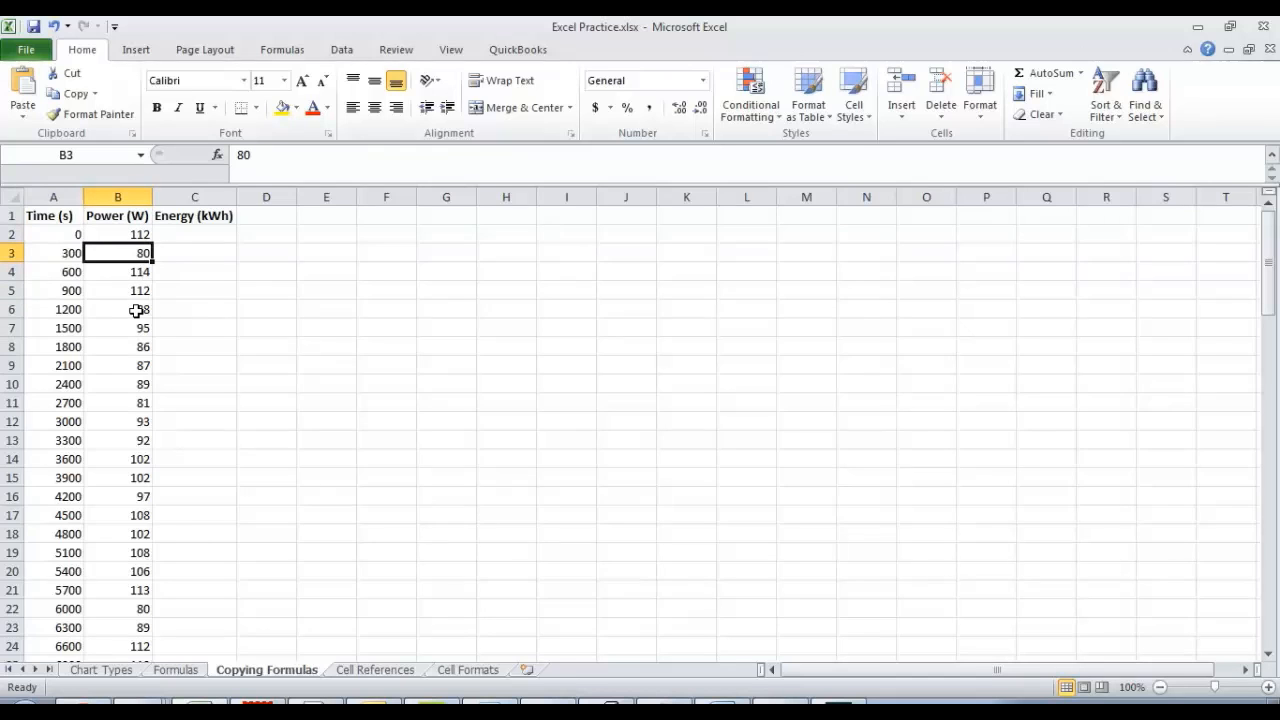
left_click(140, 290)
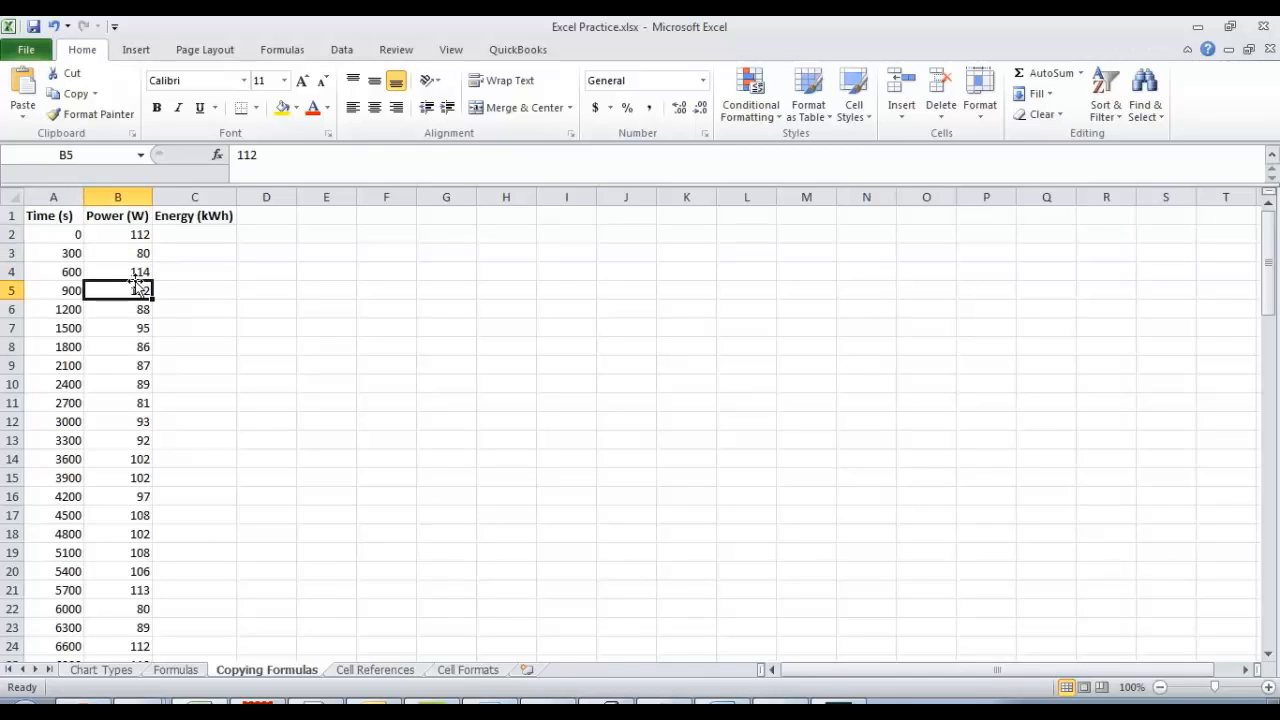
left_click(135, 270)
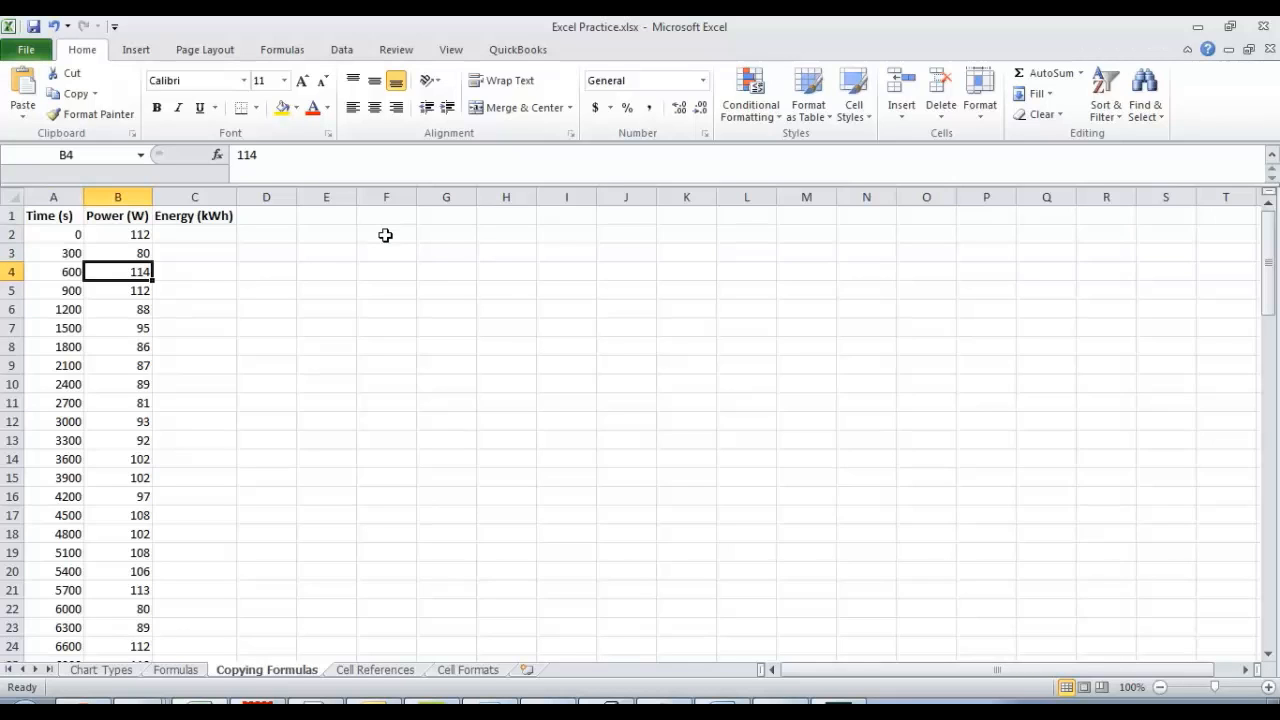
left_click(222, 216)
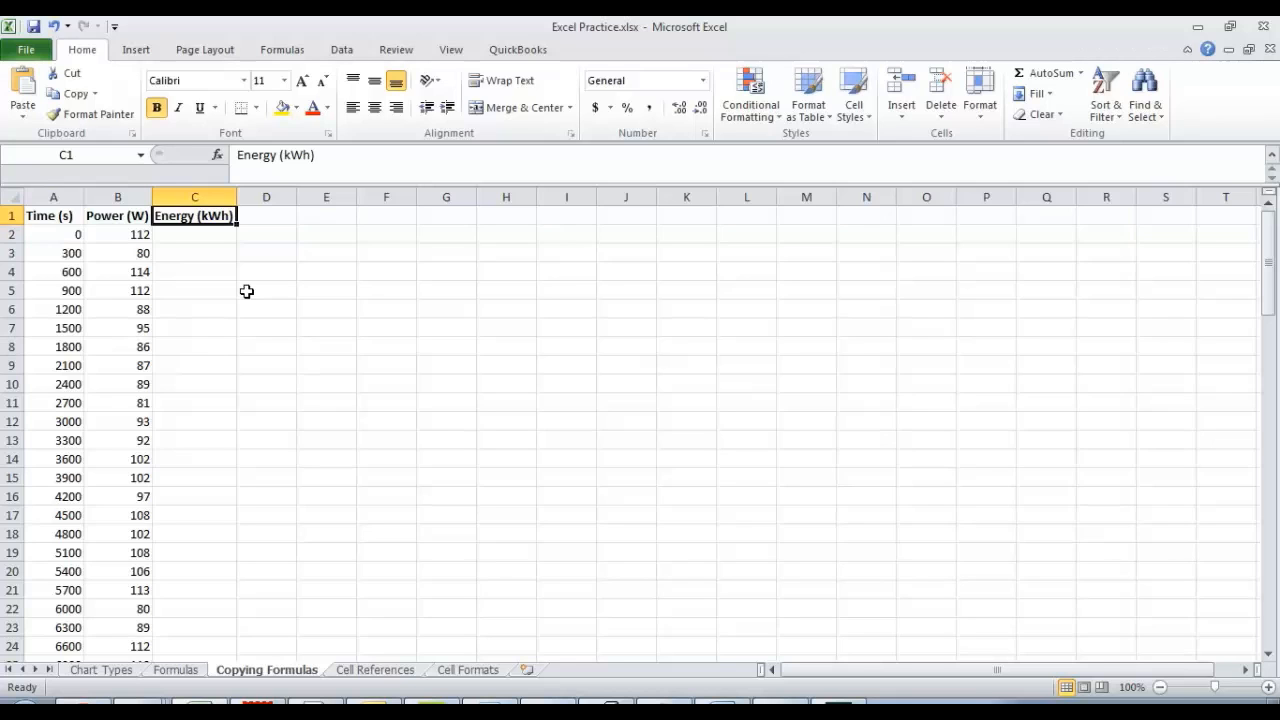
left_click(118, 212)
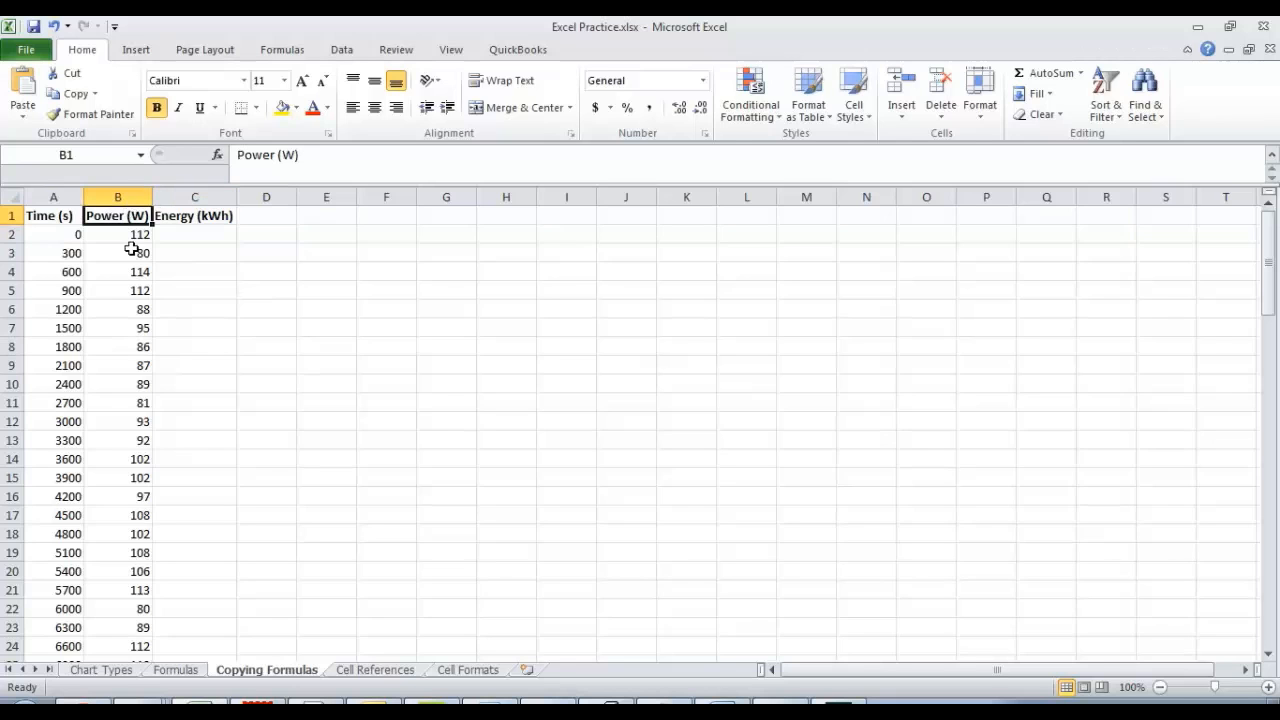
left_click(58, 216)
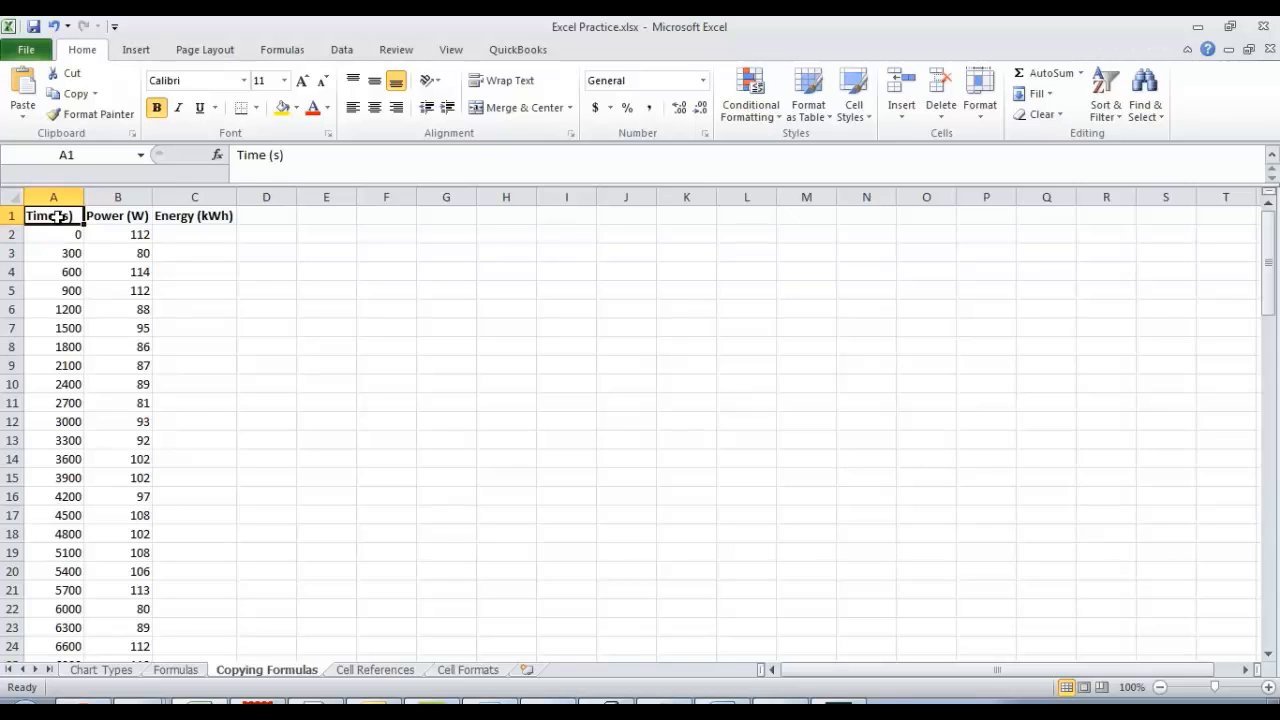
Enter the formula =B2/1000 in cell C2 to convert the first power reading to kilowatts.
left_click(166, 234)
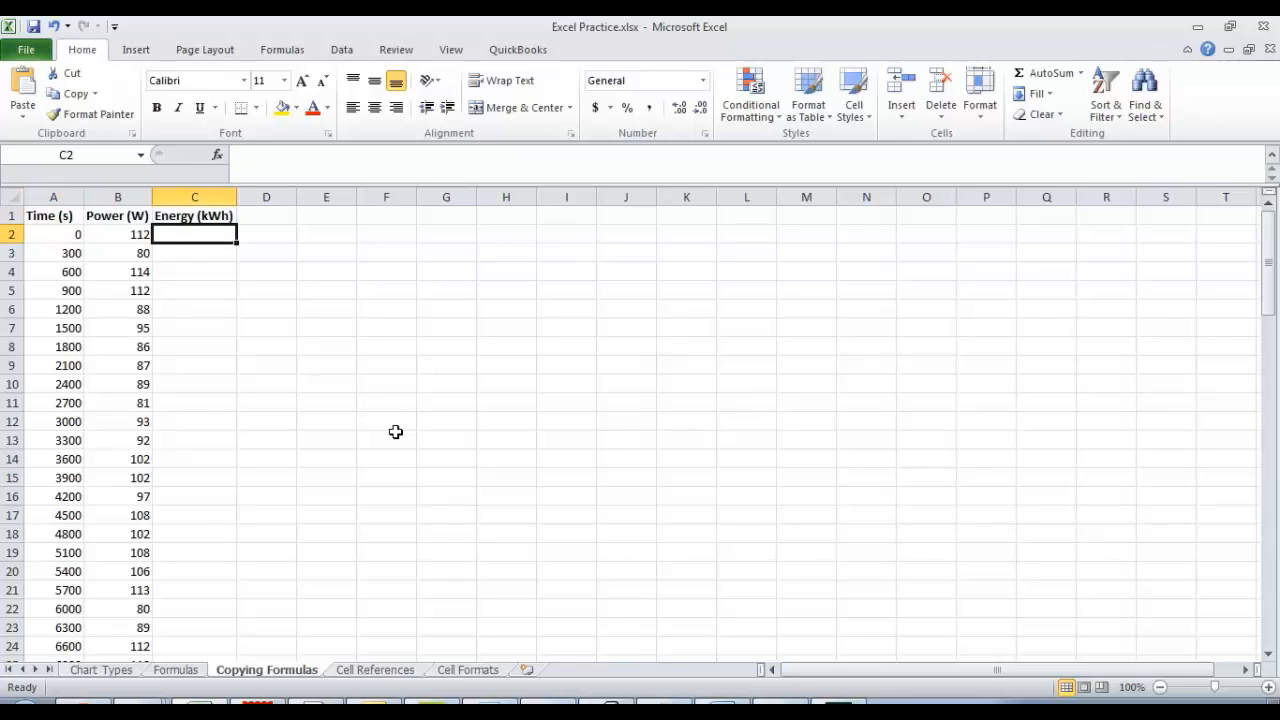
type("=")
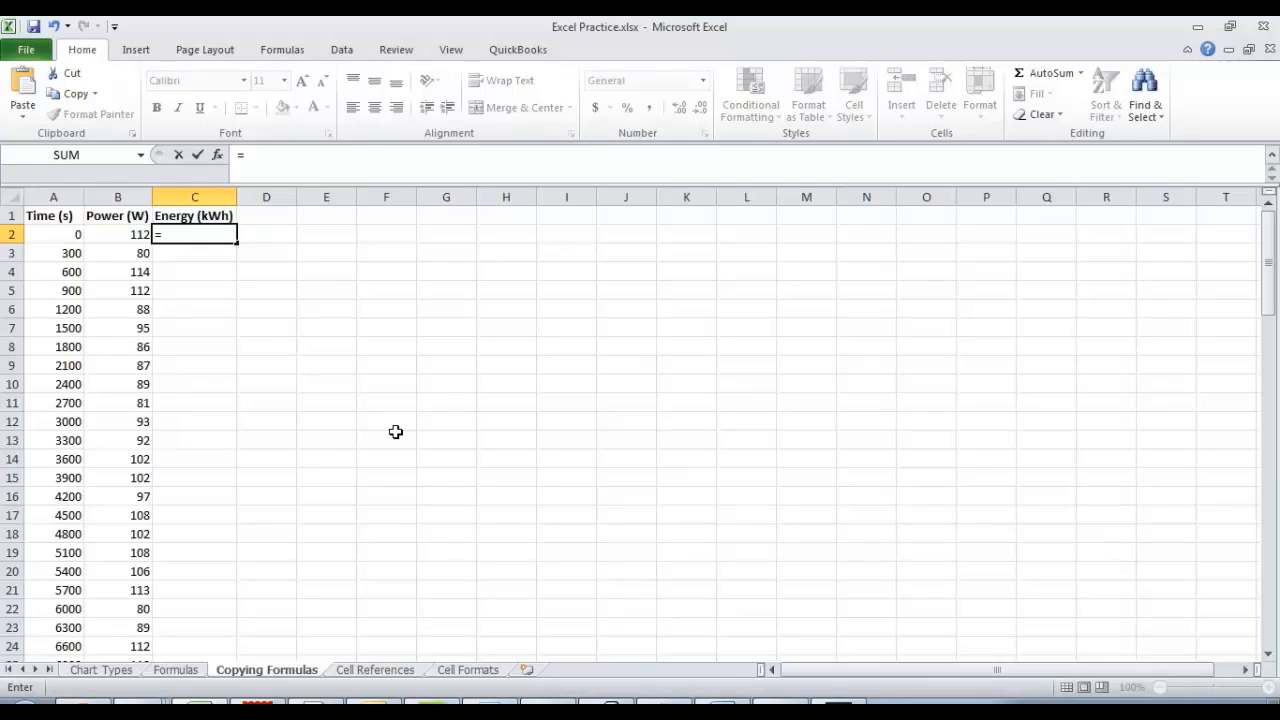
left_click(130, 234)
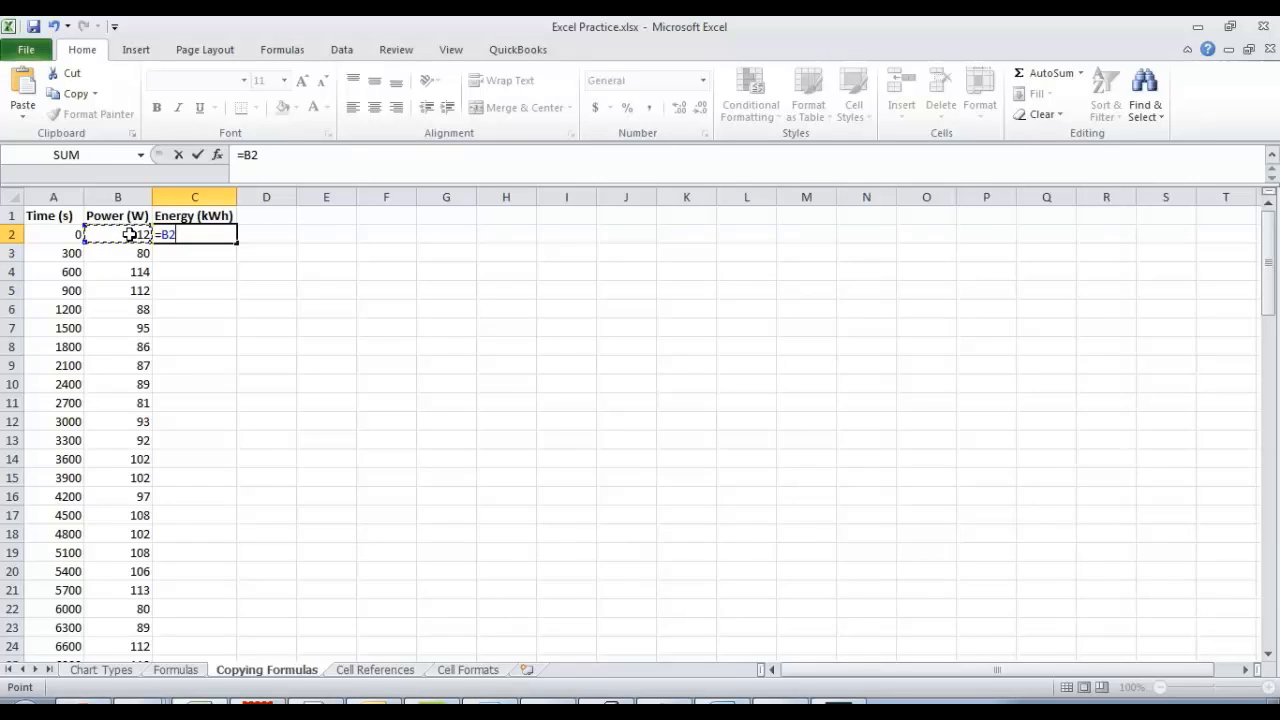
type("/1000")
key("Return")
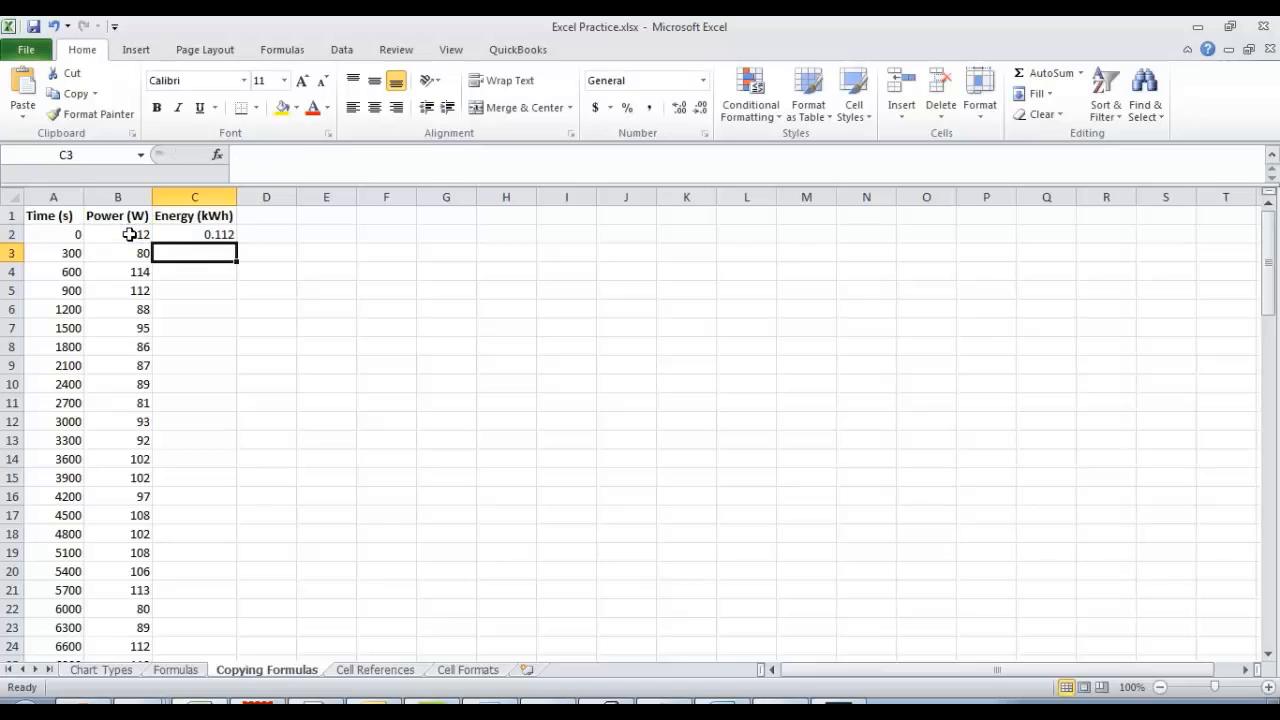
Extend the formula in cell C2 to =B2/1000*300/3600 to account for the time interval in hours.
left_click(189, 233)
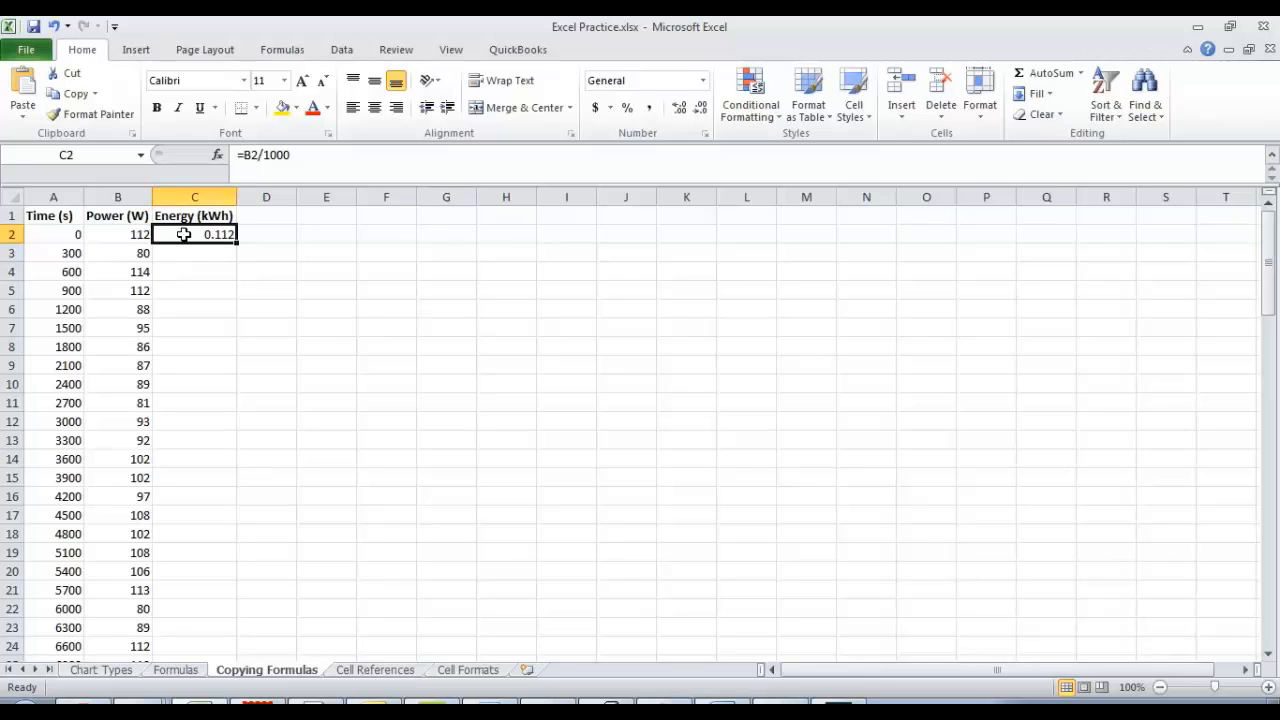
left_click(320, 150)
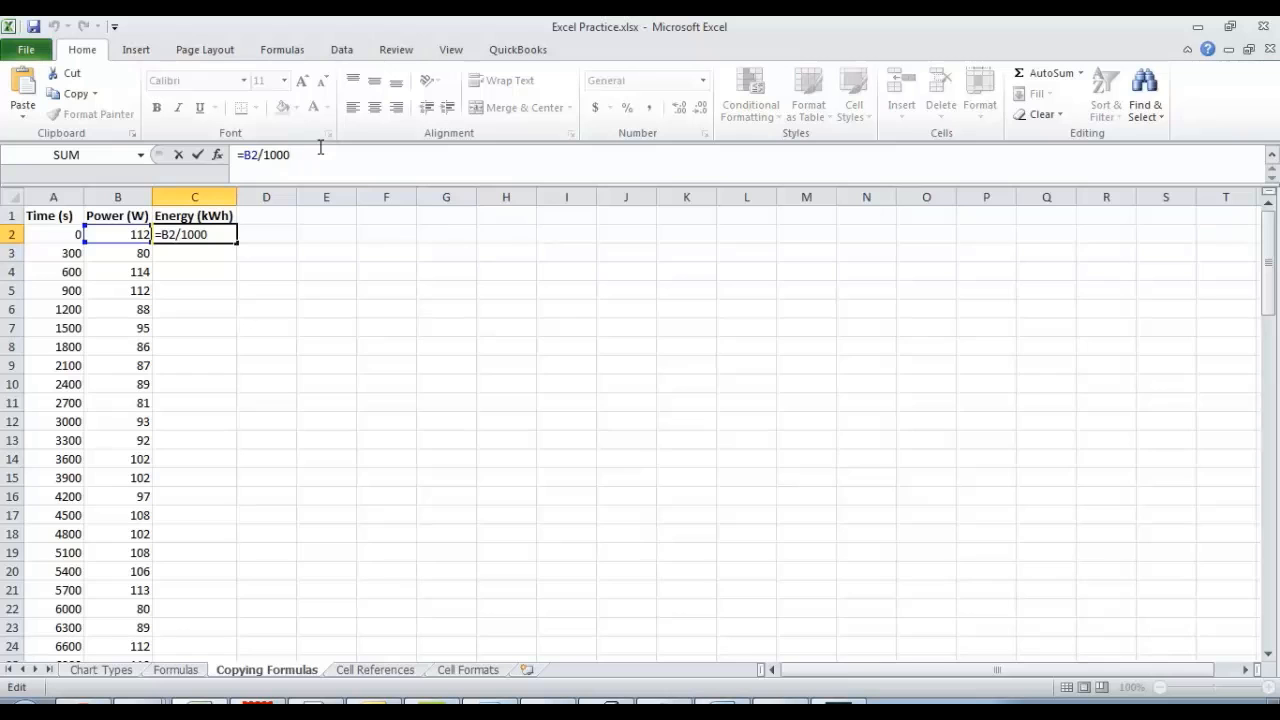
type("*300/3600")
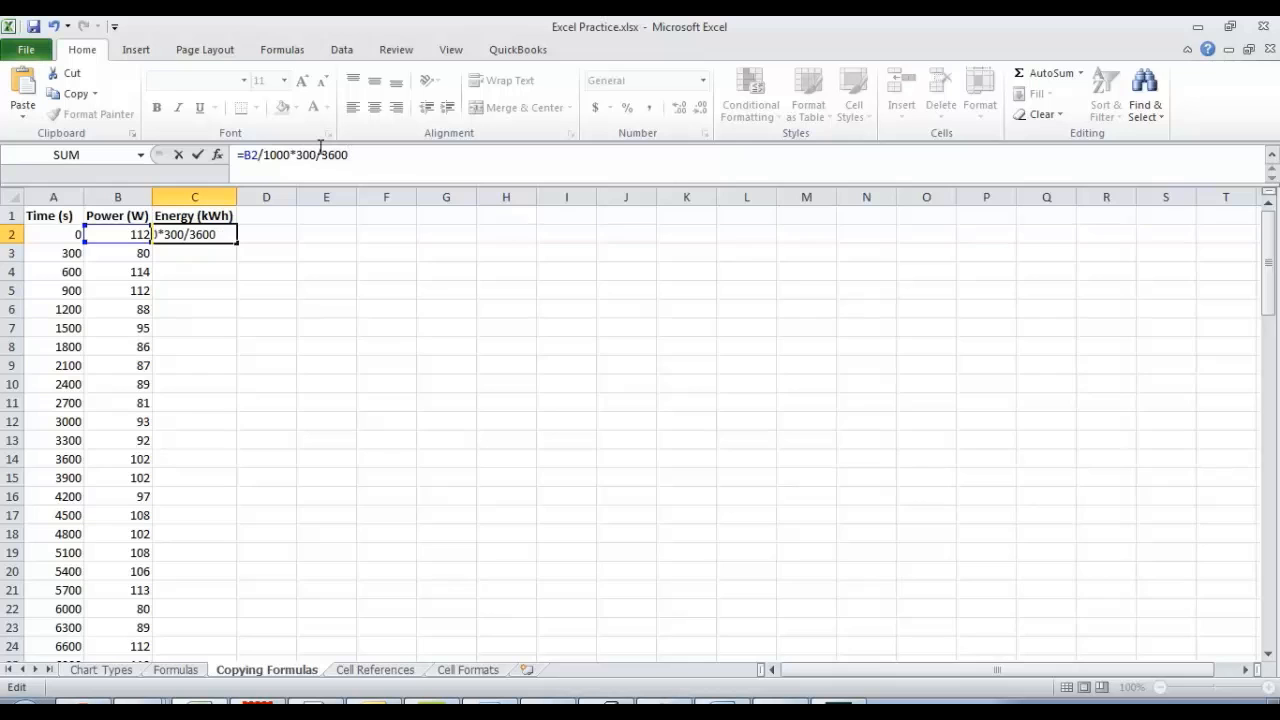
key("Return")
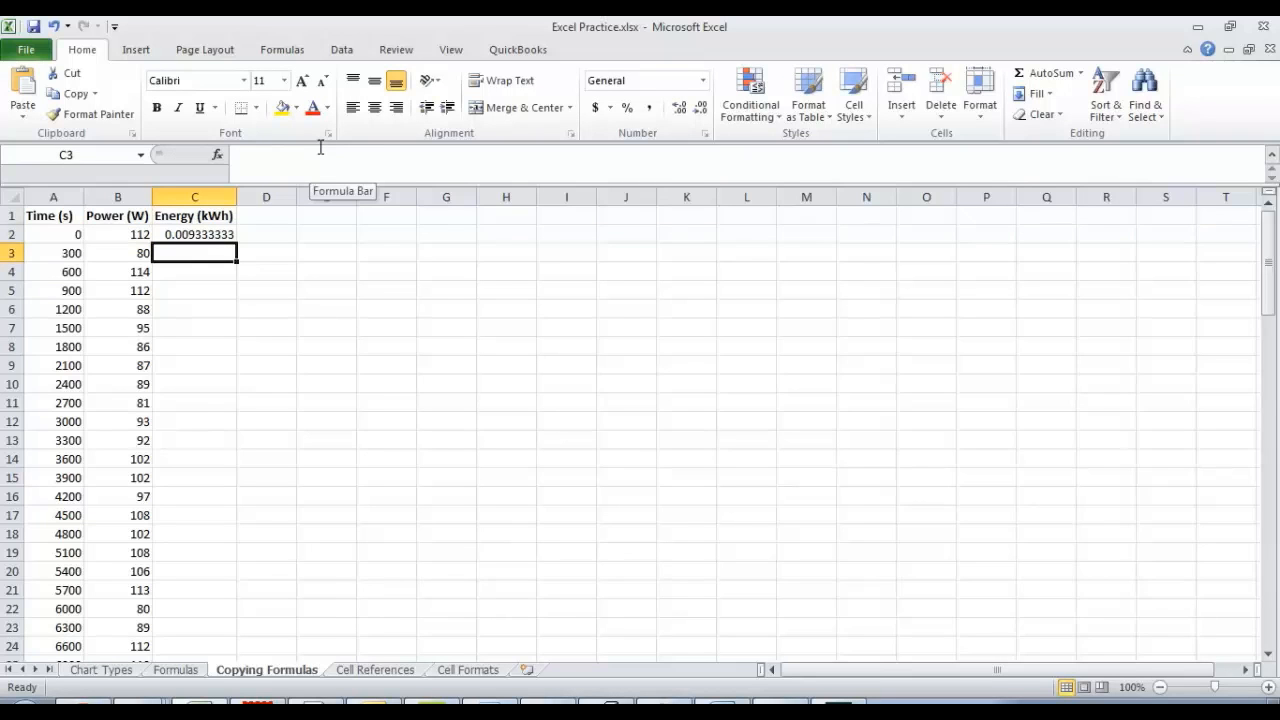
Add parentheses around both divisions in cell C2 so the formula reads =(B2/1000)*(300/3600).
left_click(212, 234)
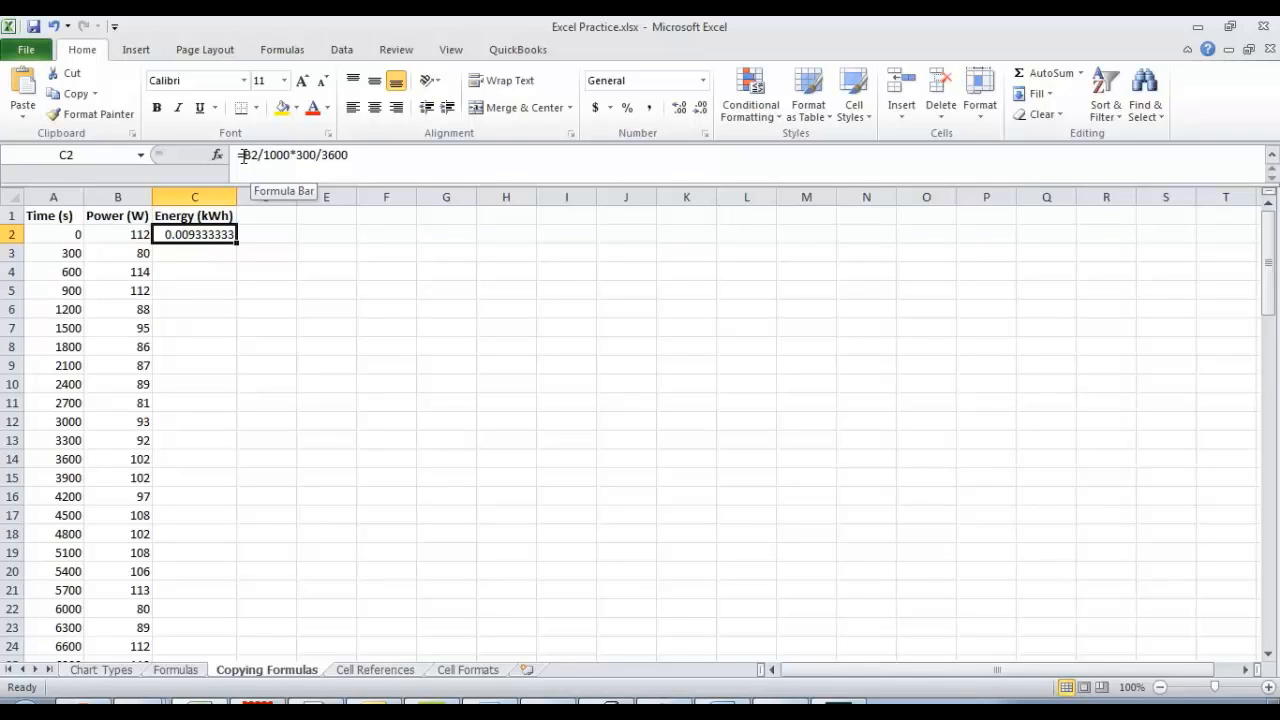
left_click(243, 157)
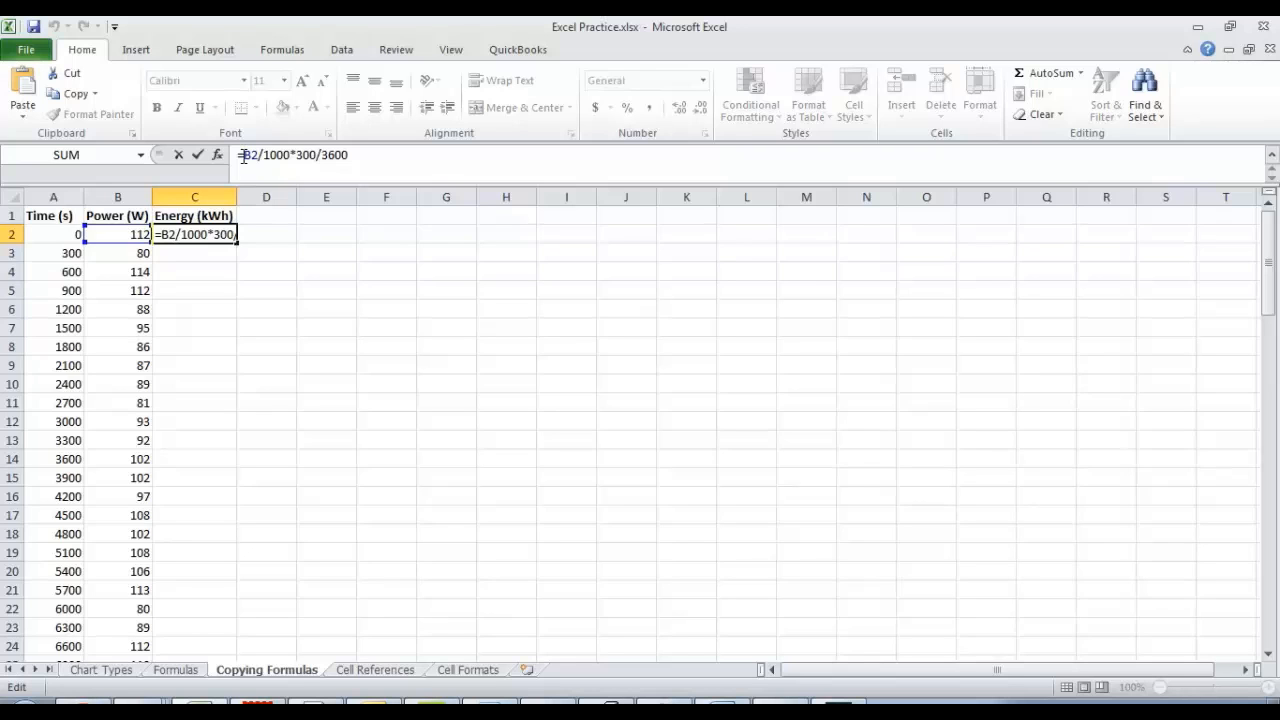
type("(")
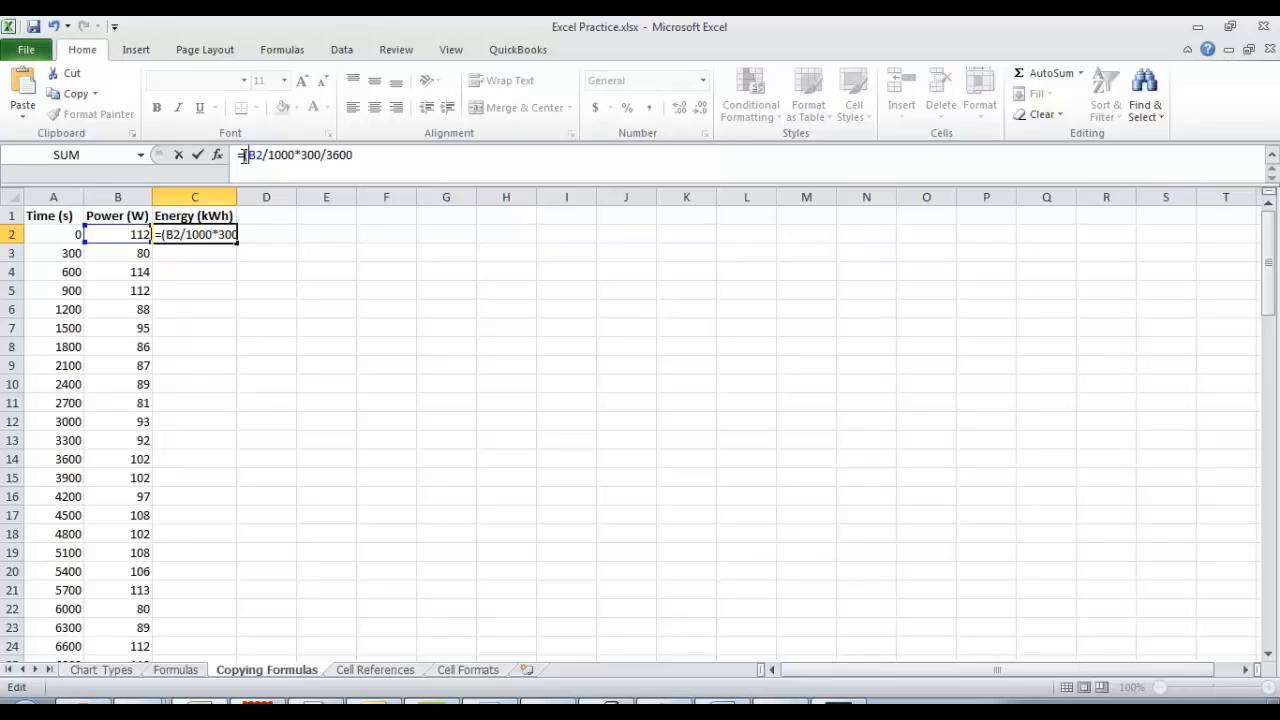
left_click(296, 157)
type(")")
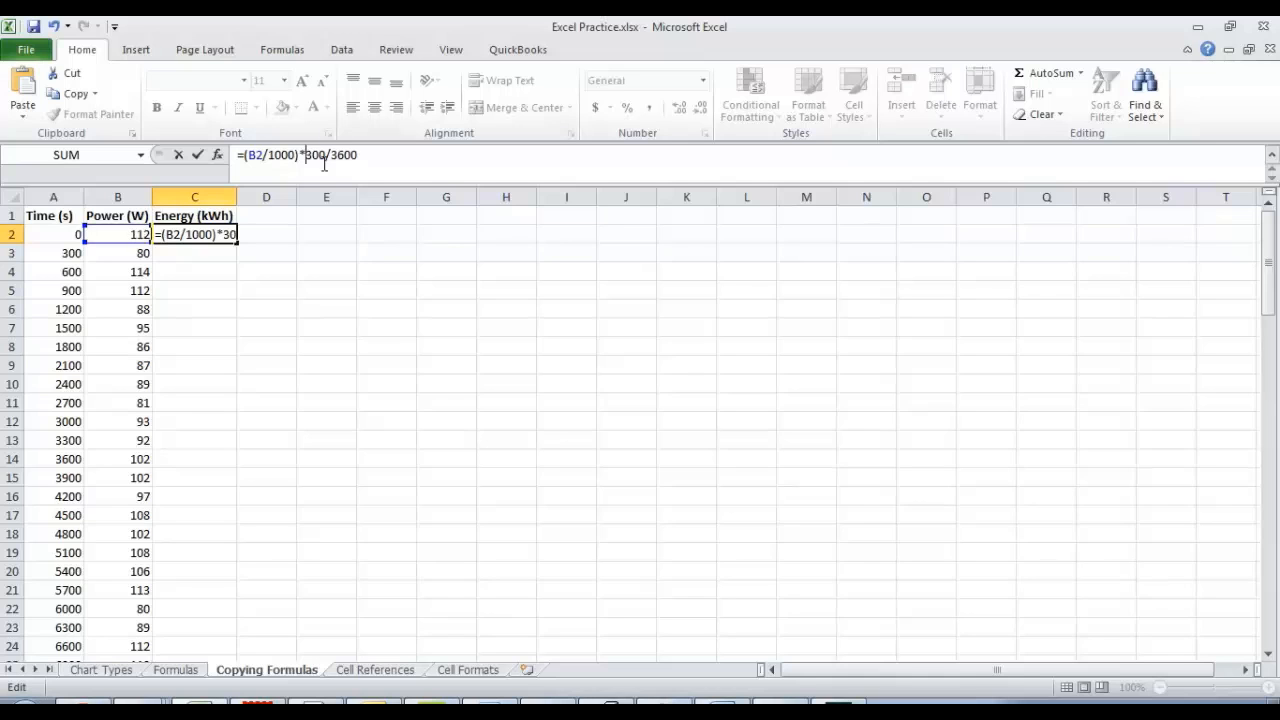
left_click(306, 156)
type("(")
left_click(366, 154)
type(")")
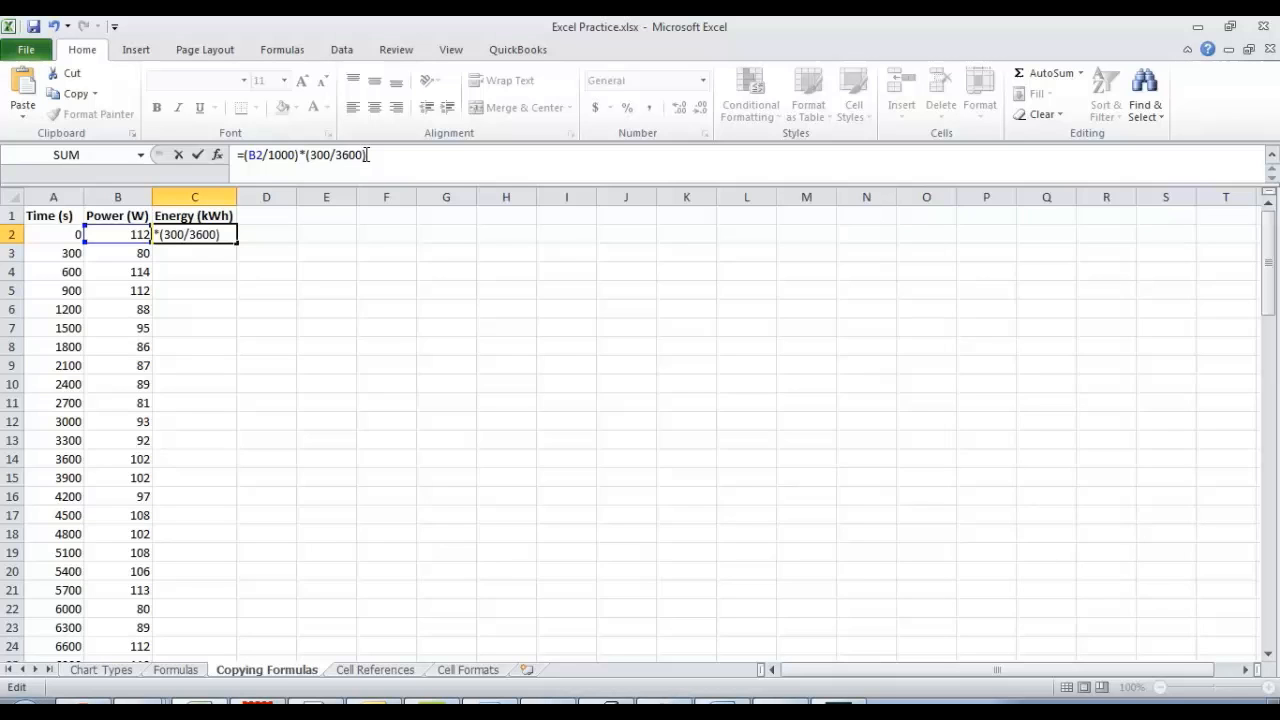
key("Return")
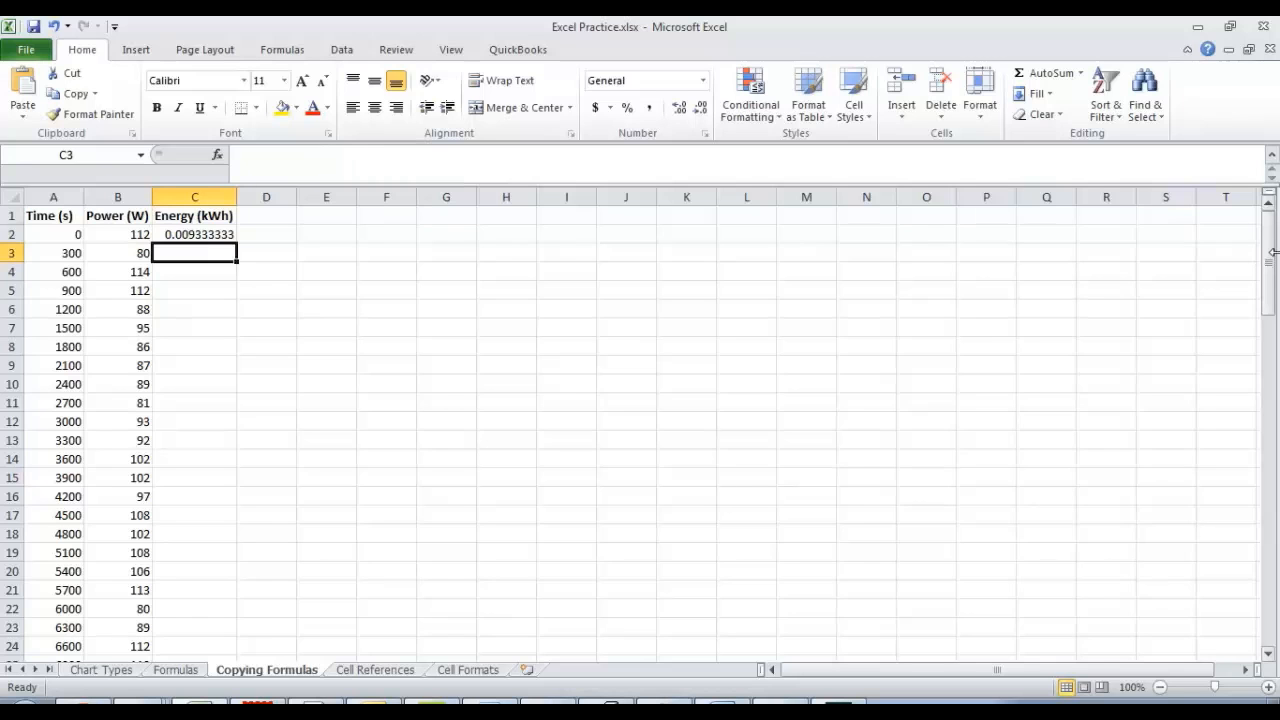
Copy the energy formula from cell C2 into cell C3 and clear the copy selection.
left_click_drag(1270, 258, 1278, 598)
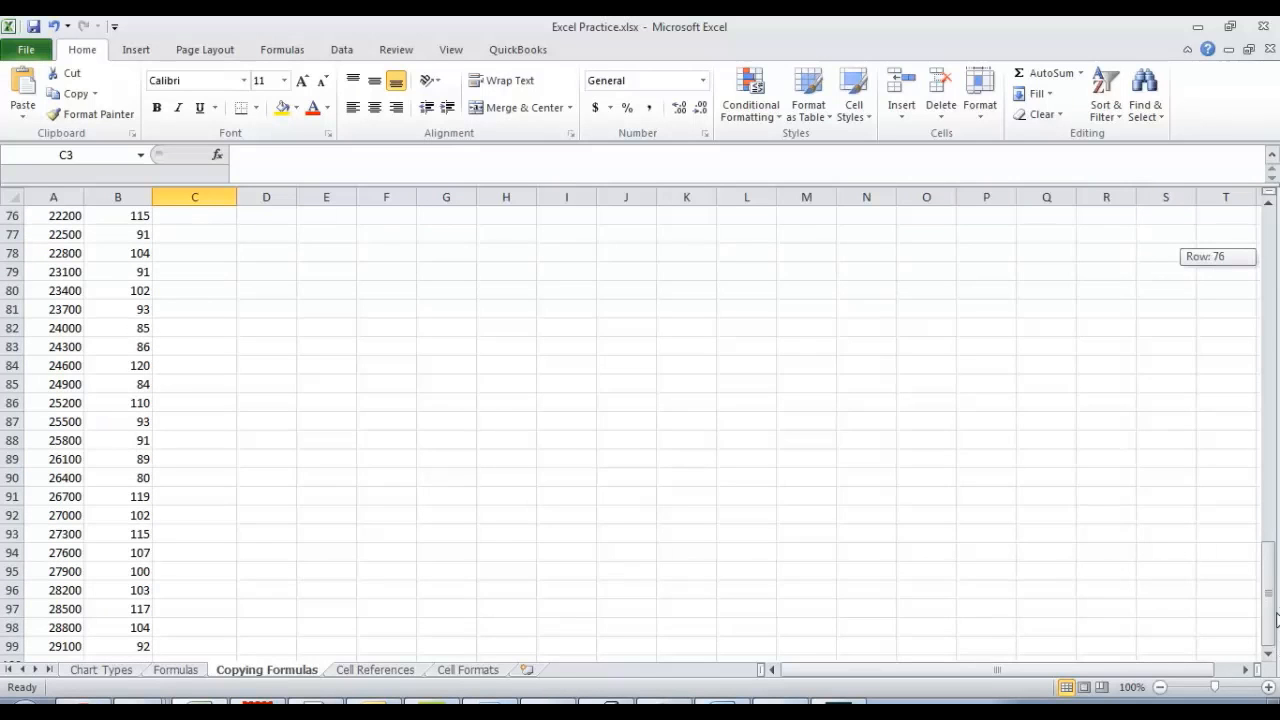
left_click_drag(1276, 620, 1188, 154)
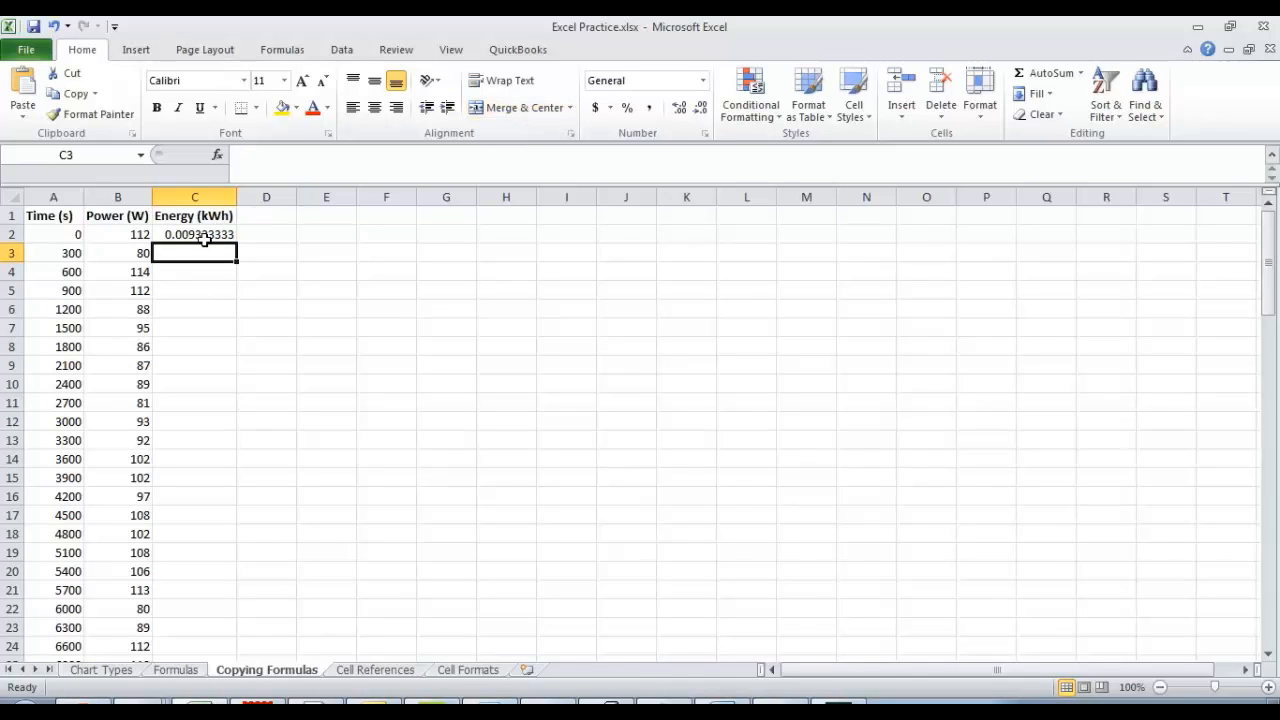
left_click(204, 236)
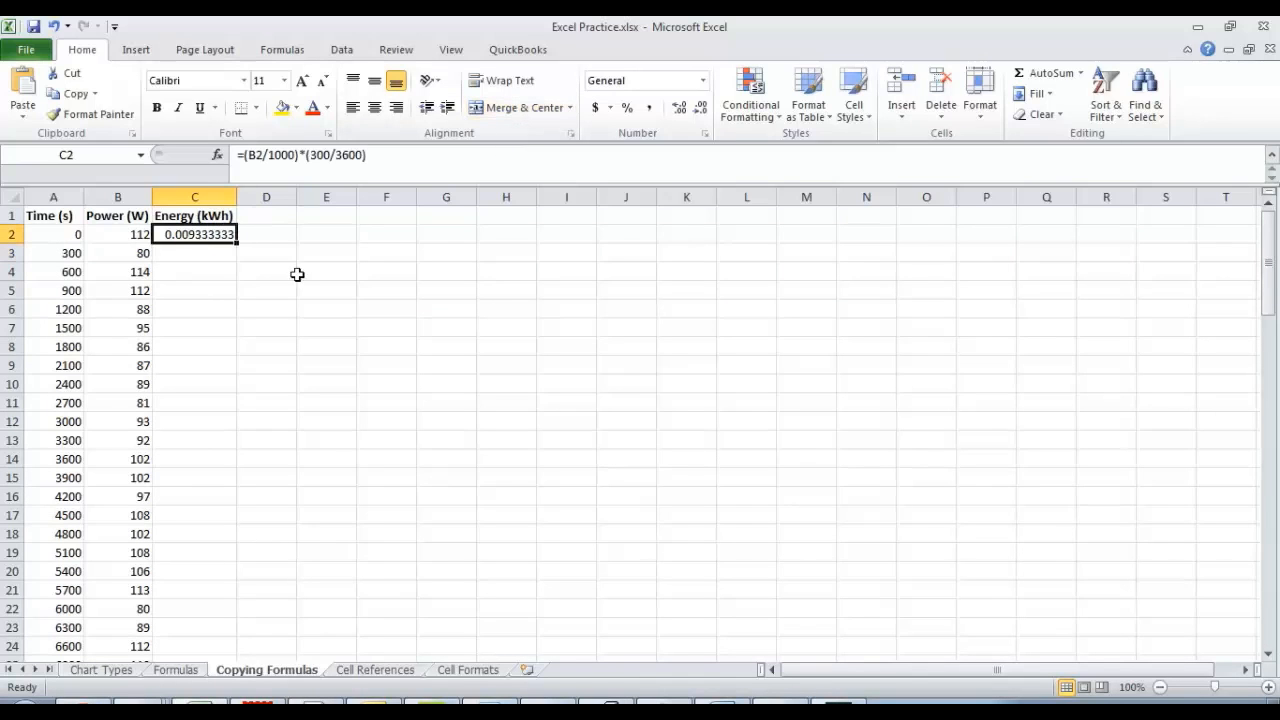
key("ctrl+c")
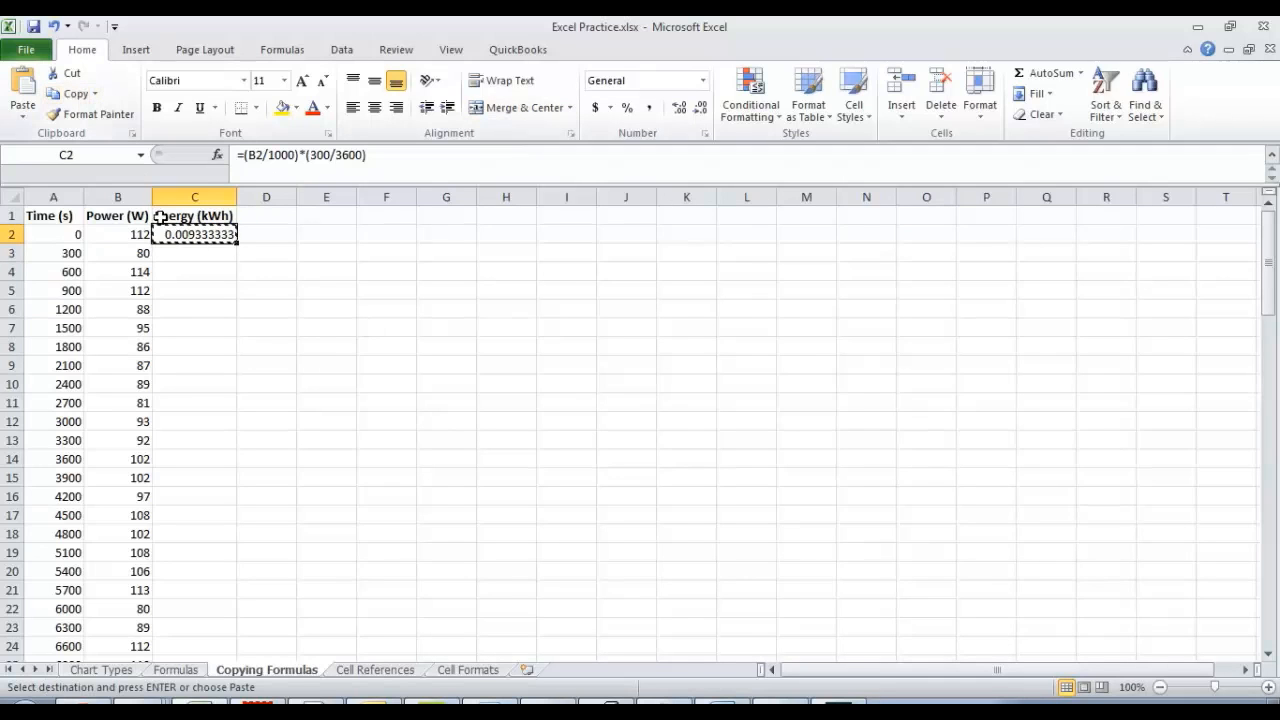
left_click(168, 250)
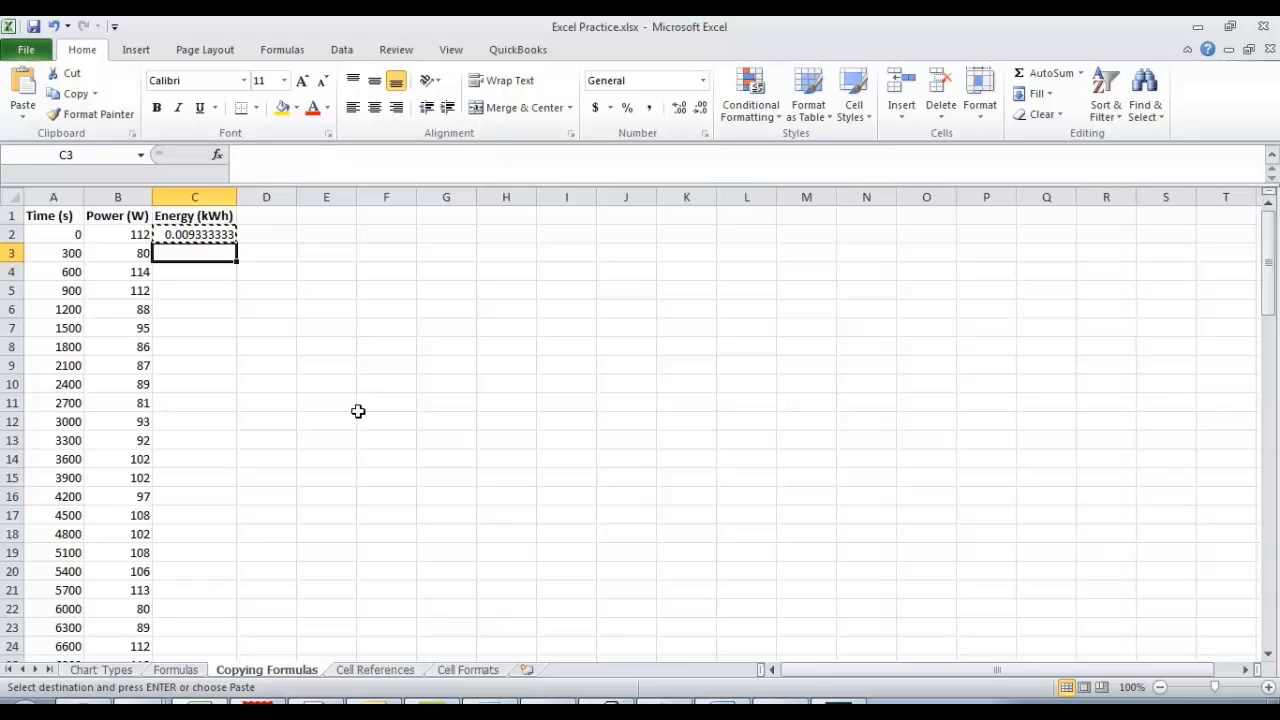
key("ctrl+v")
left_click(272, 386)
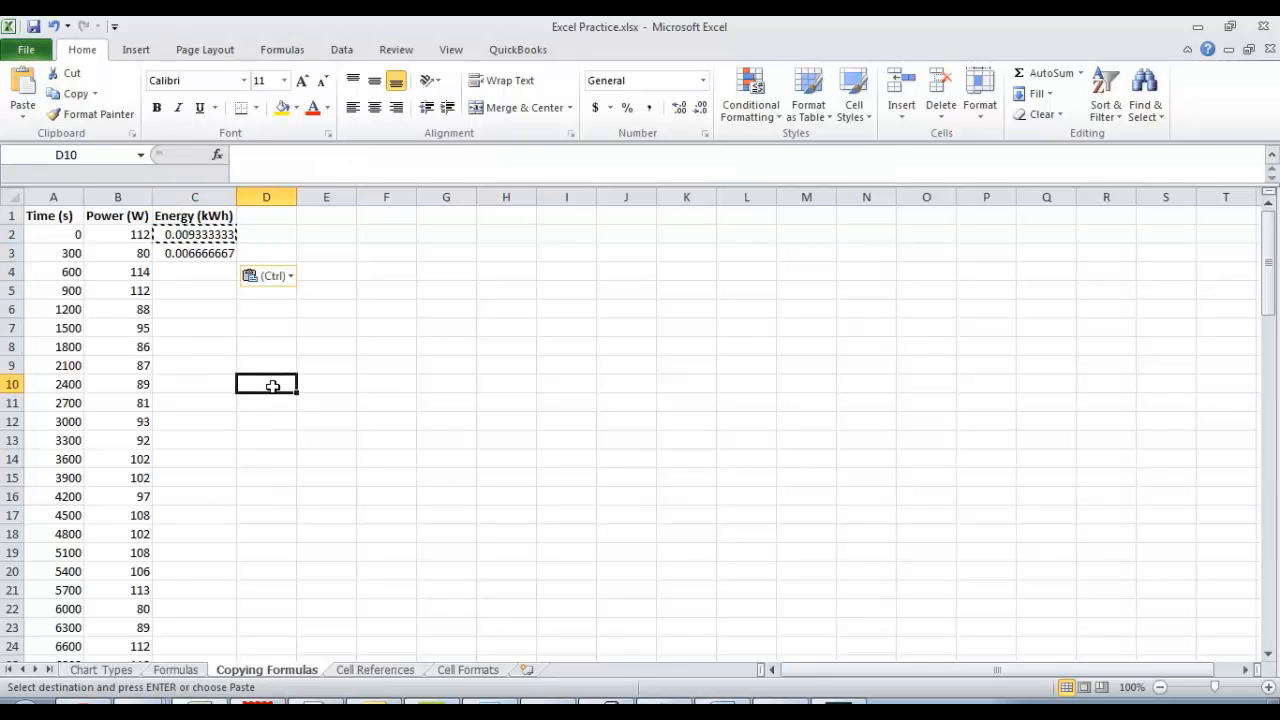
key("Escape")
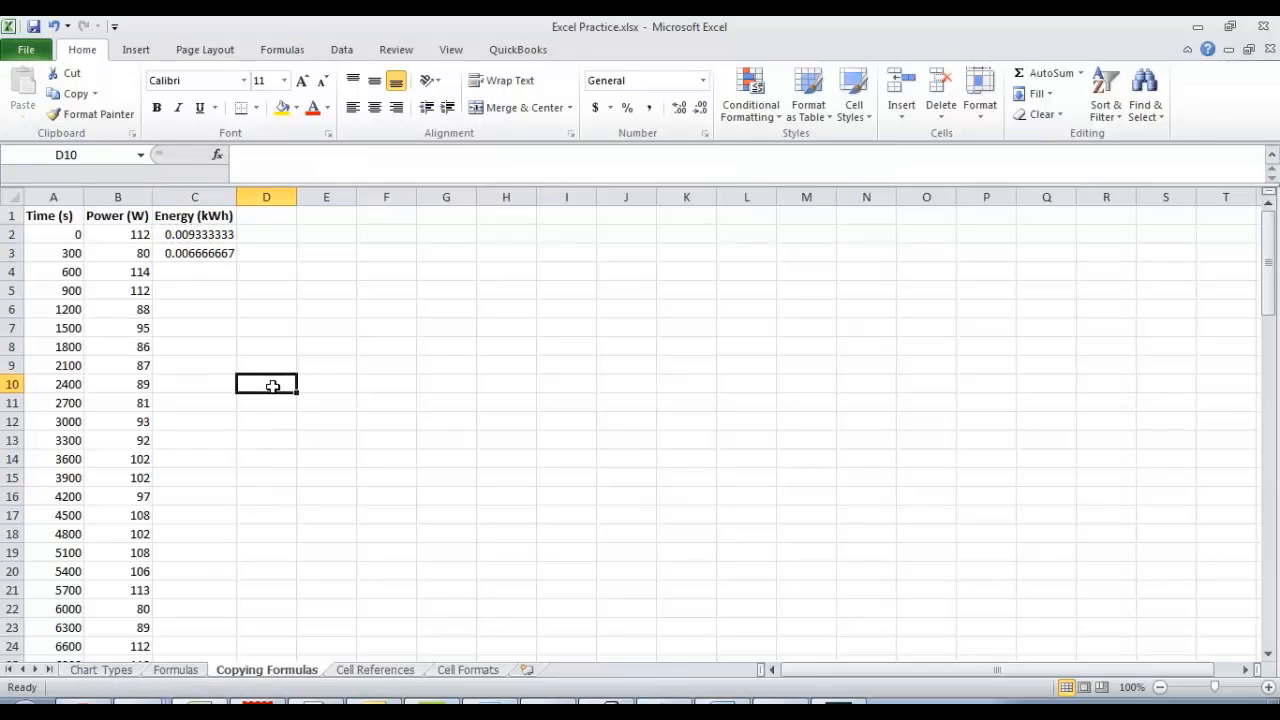
Compare the cell references in the energy formulas of C3 and C2.
left_click(192, 255)
left_click(289, 160)
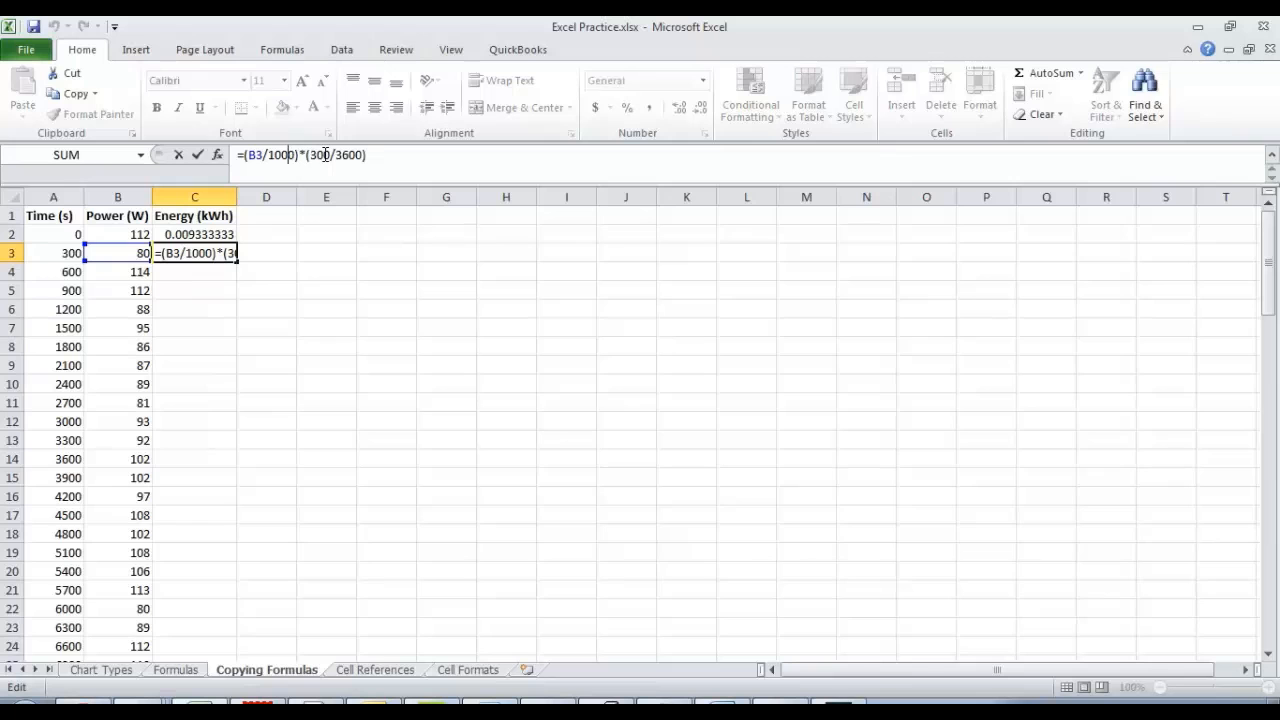
left_click(187, 233)
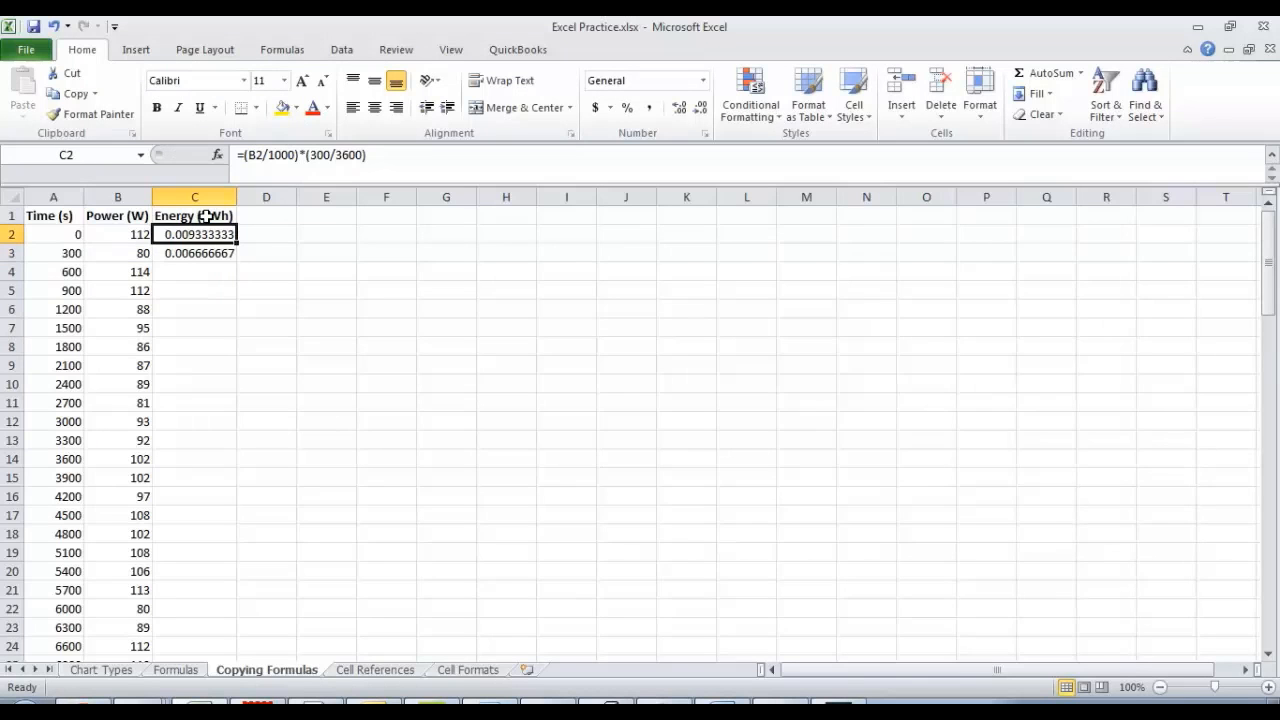
double_click(264, 155)
left_click(326, 173)
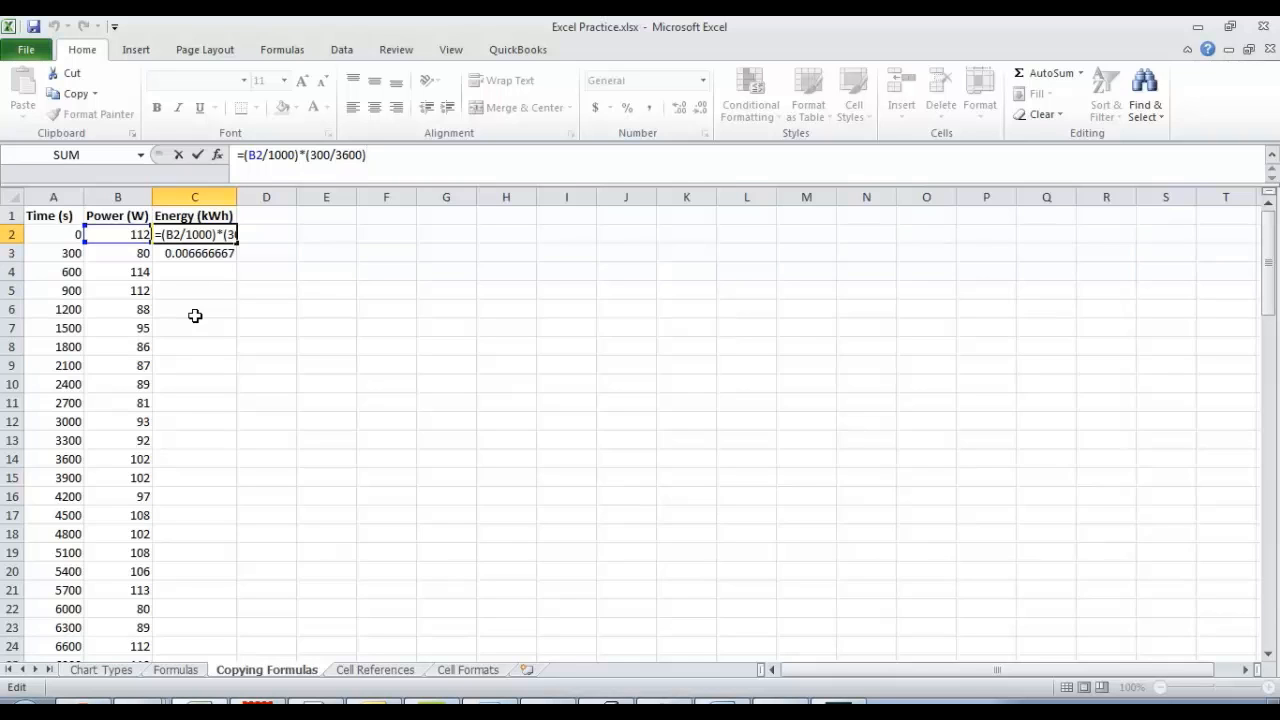
key("Return")
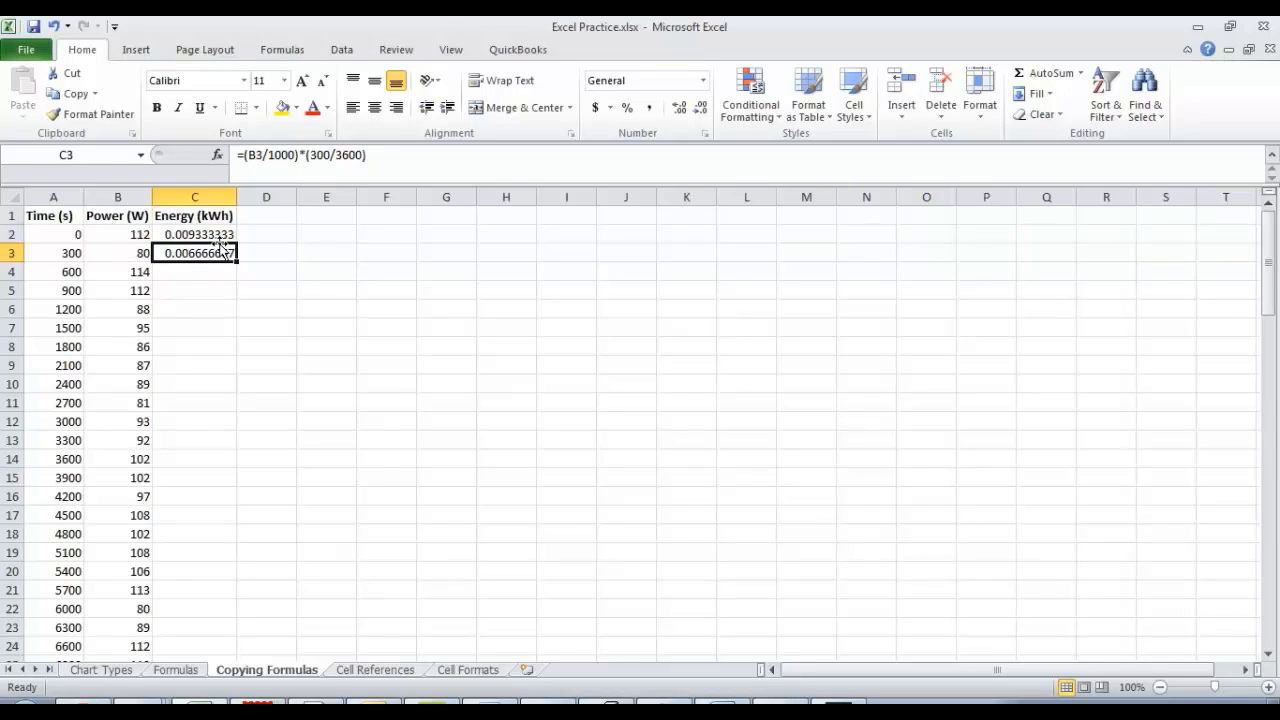
Check the energy formula in cell C3, and change the time value in cell A4 to 500.
left_click(269, 155)
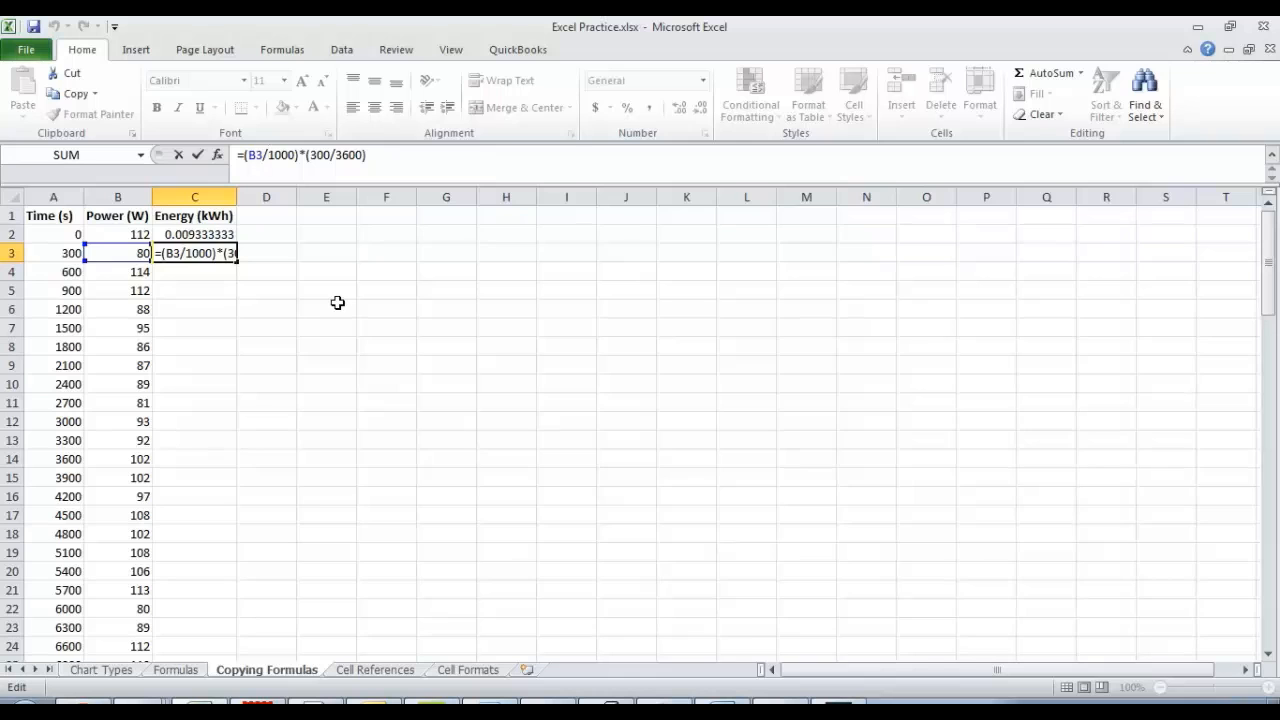
key("Return")
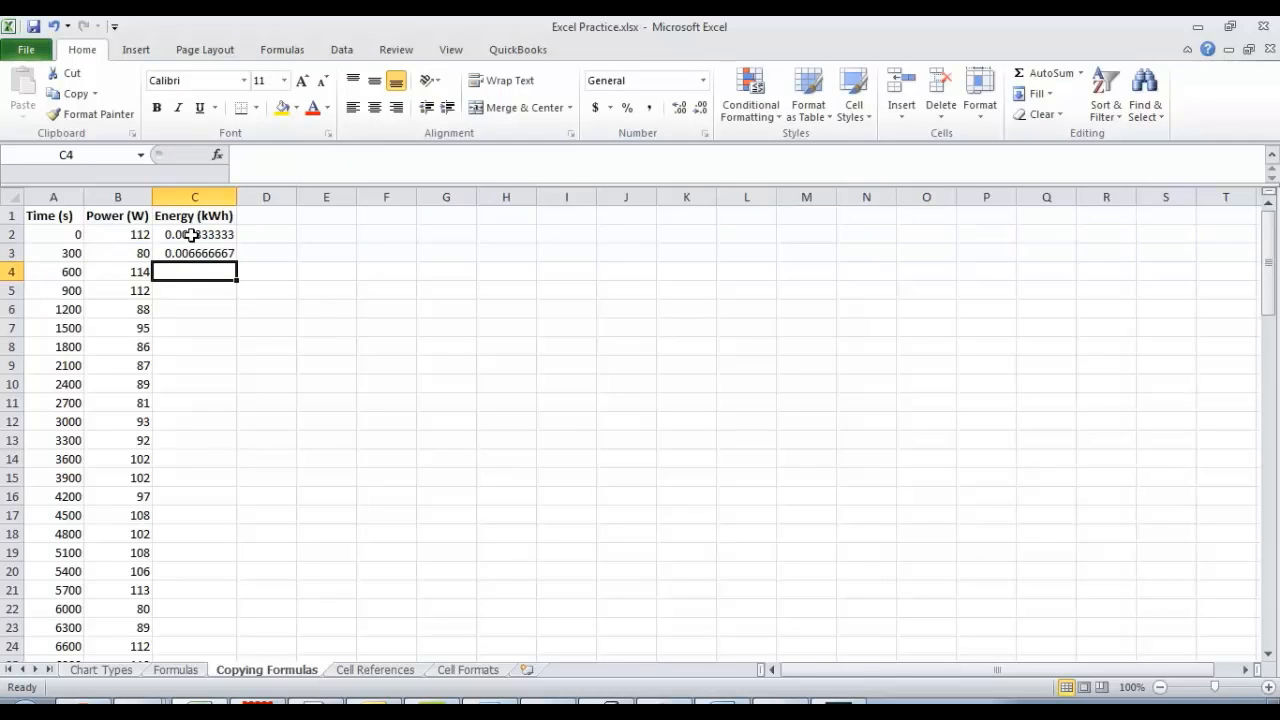
left_click(57, 271)
type("500")
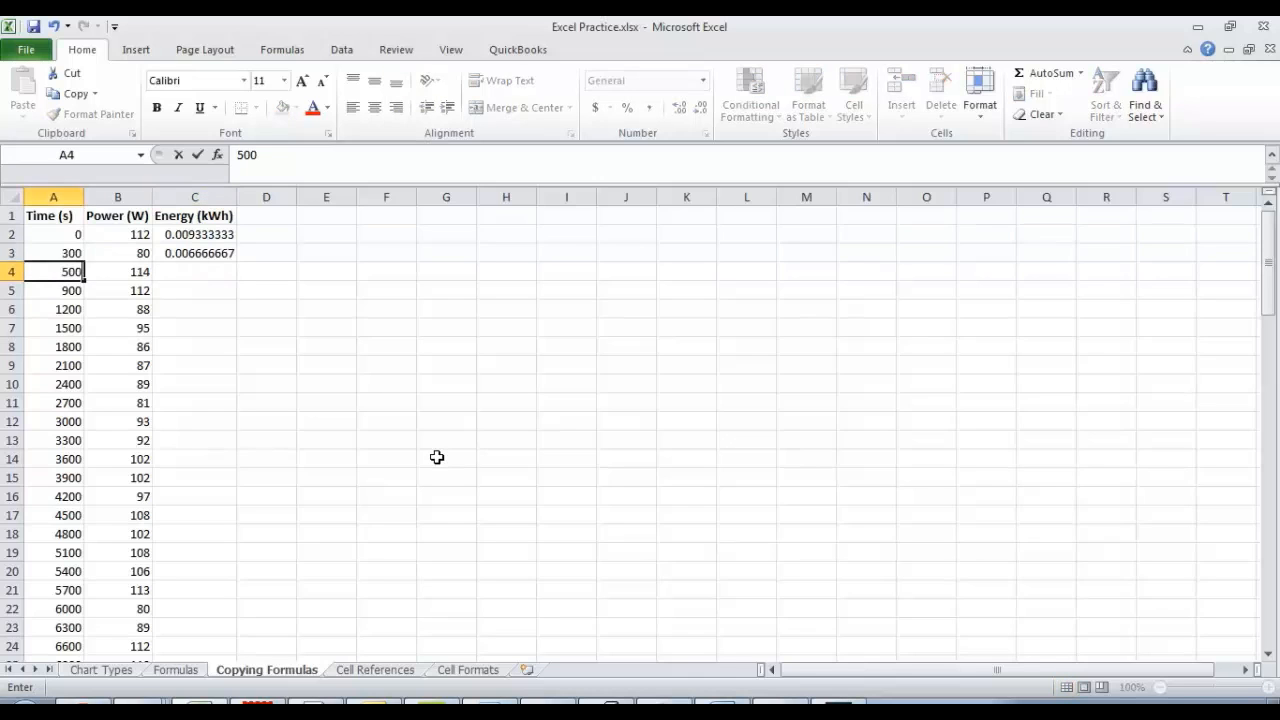
key("Return")
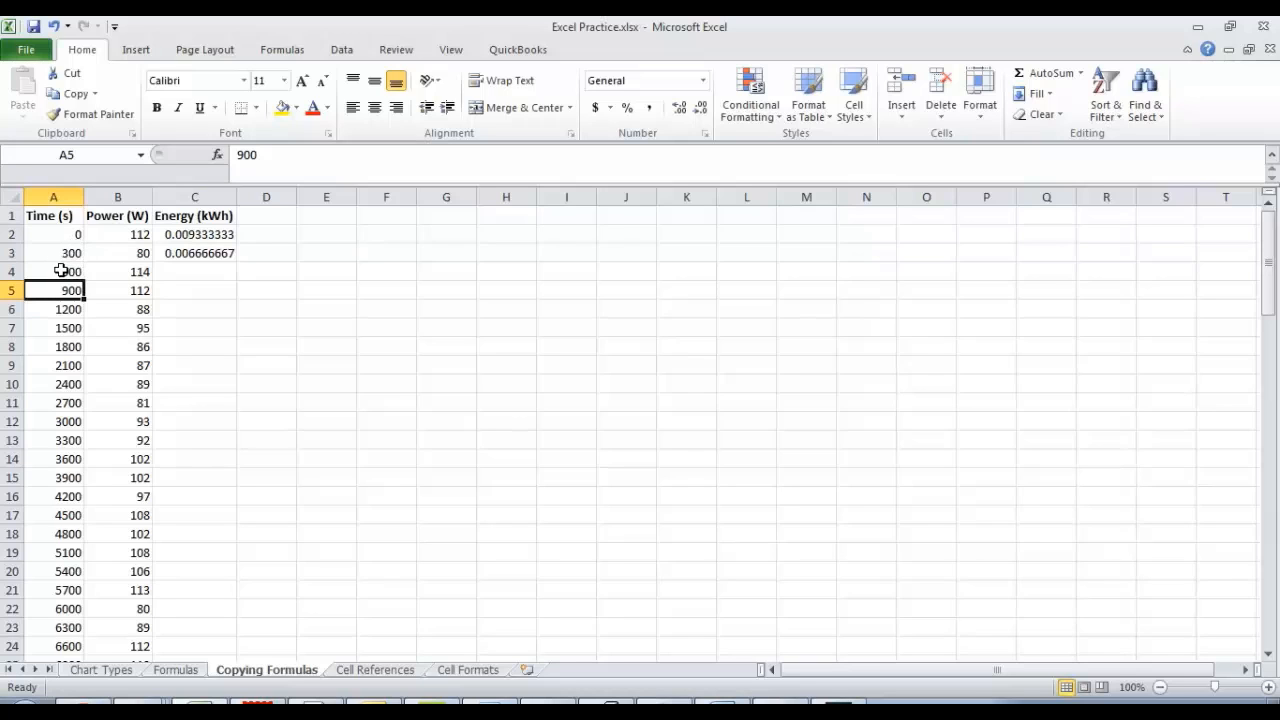
Replace the fixed 300 in cell C2's formula with the time difference A3-A2, giving =(B2/1000)*(A3-A2/3600).
left_click(177, 253)
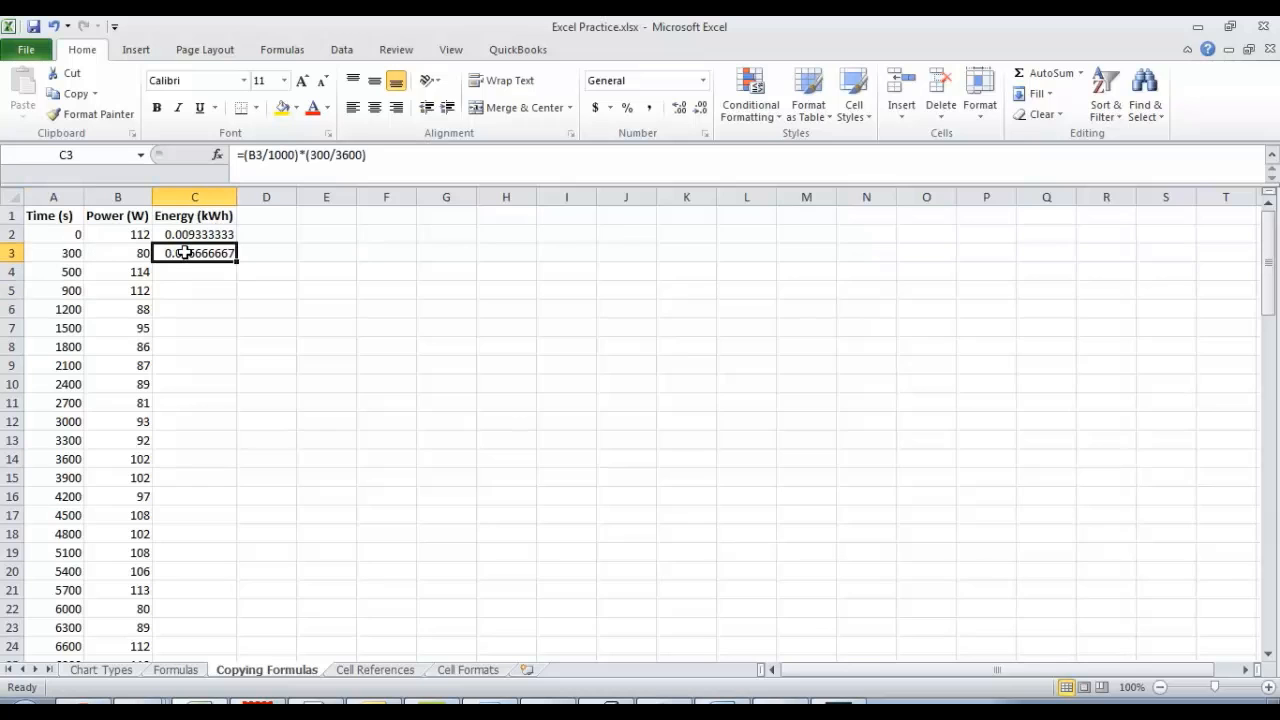
left_click(354, 162)
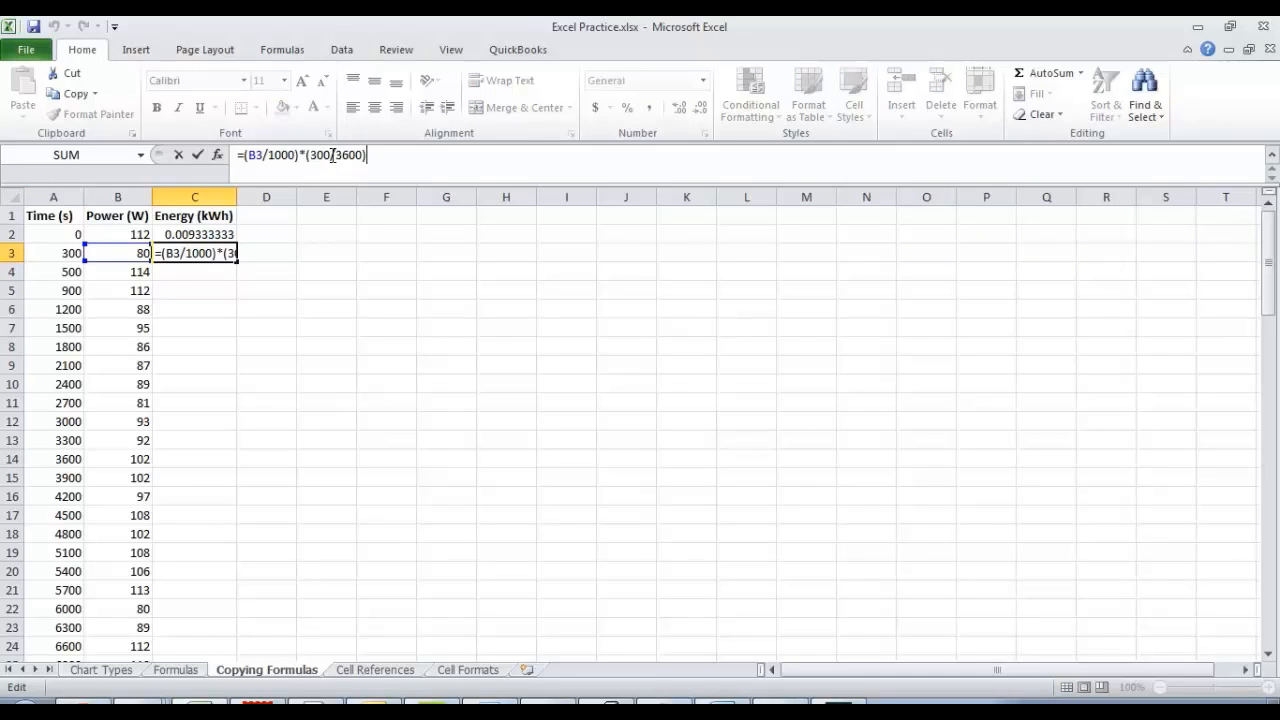
left_click(209, 232)
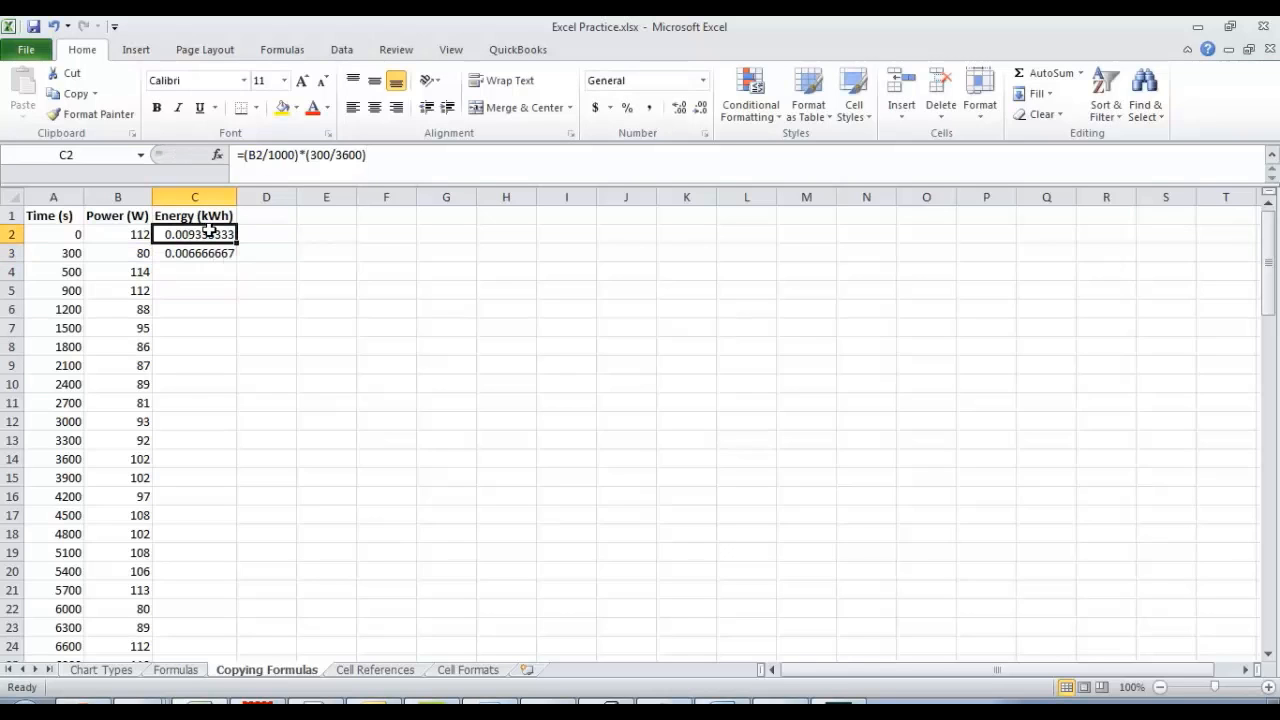
left_click(331, 155)
key("BackSpace")
key("BackSpace")
key("BackSpace")
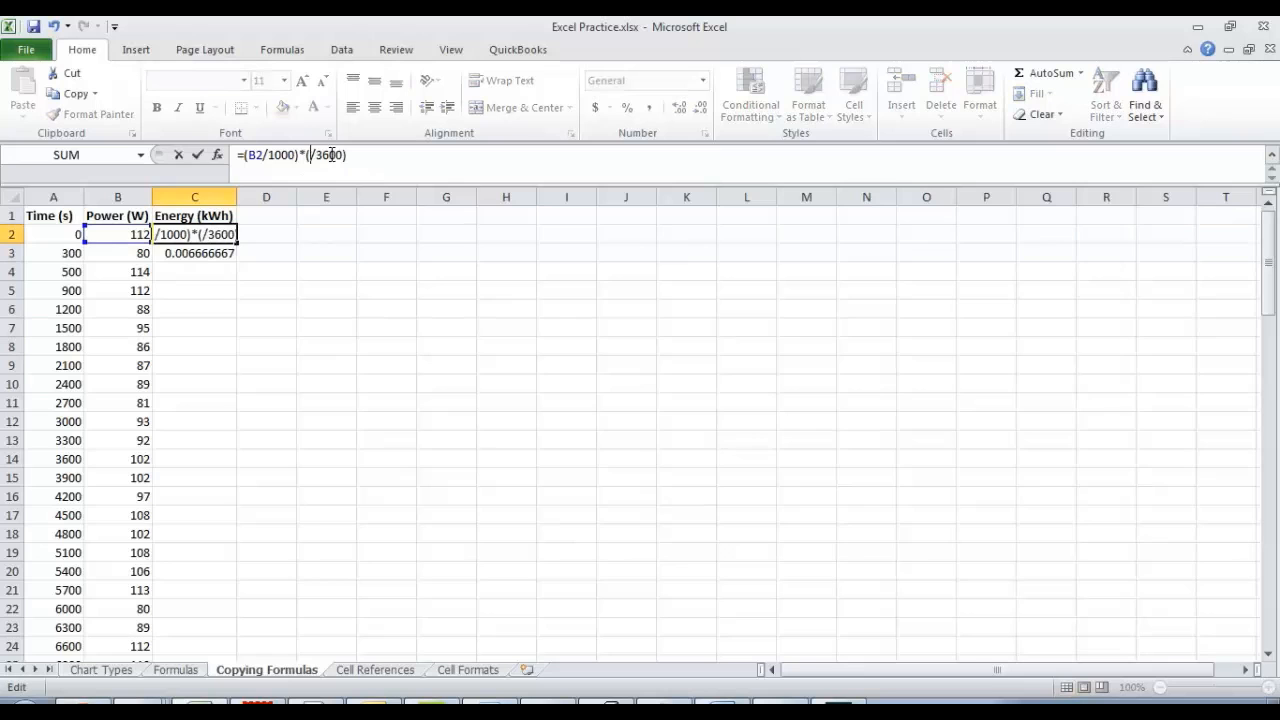
left_click(60, 253)
type("-")
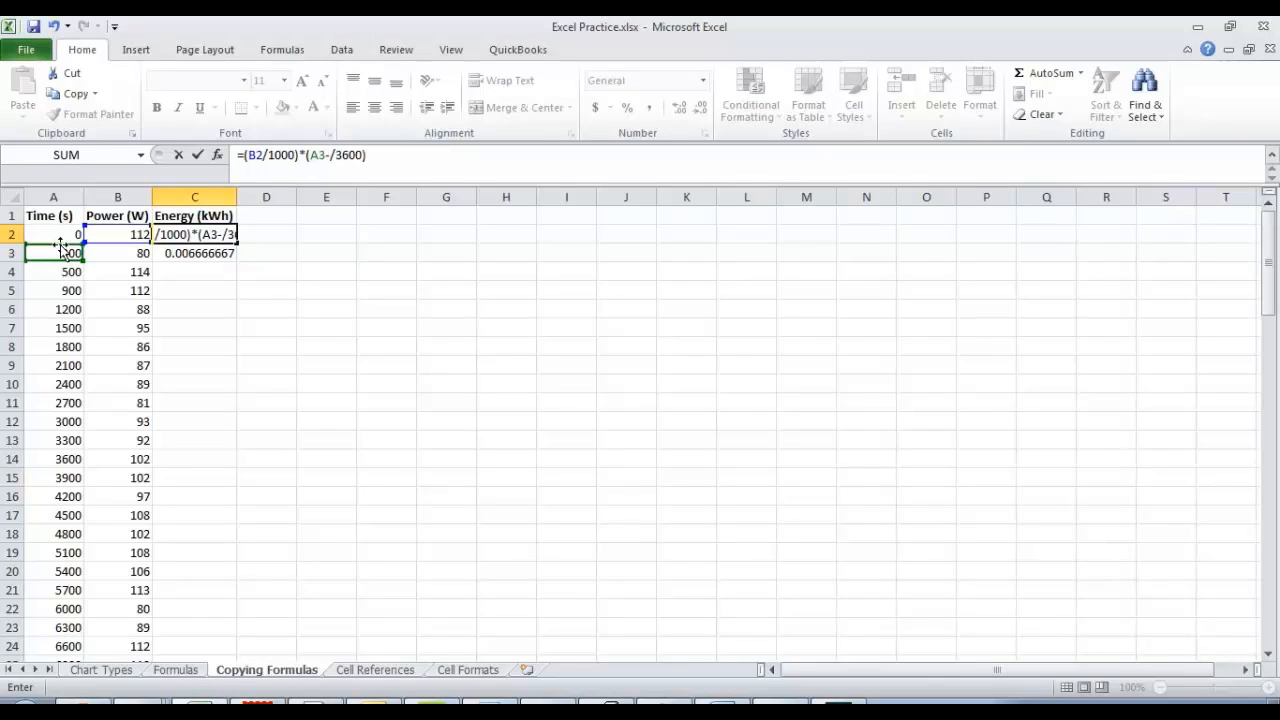
left_click(64, 233)
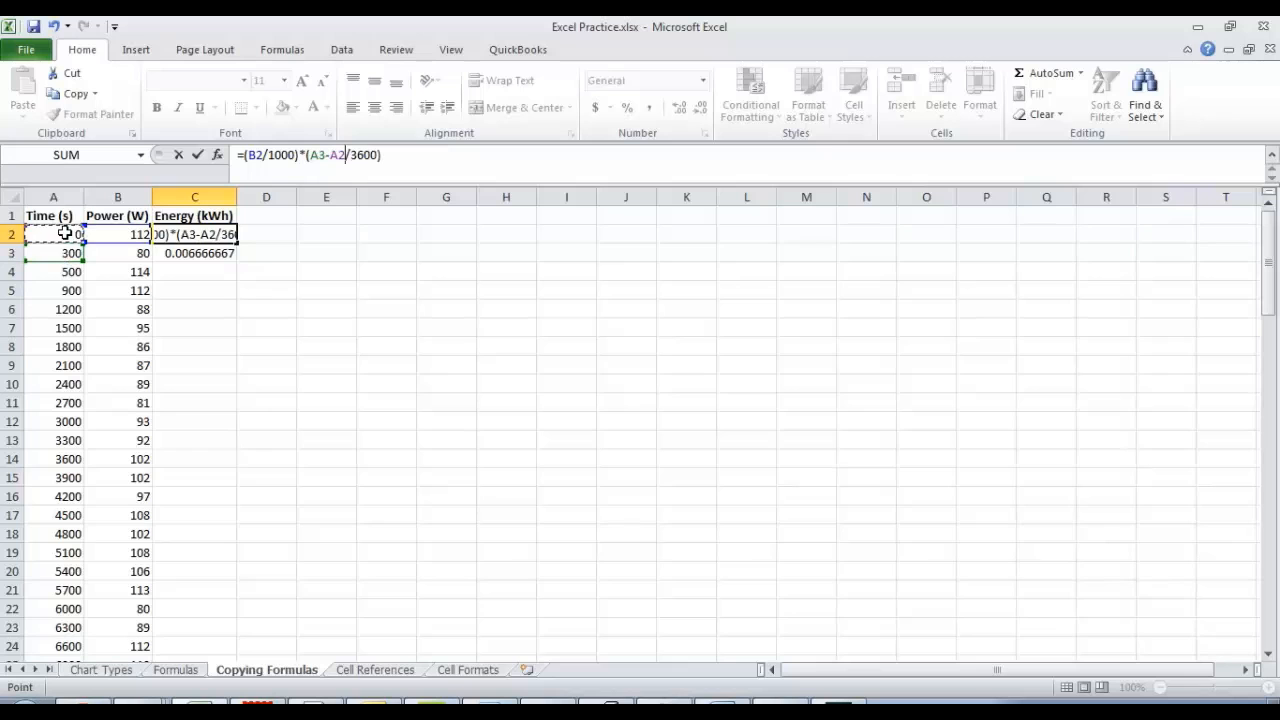
key("Return")
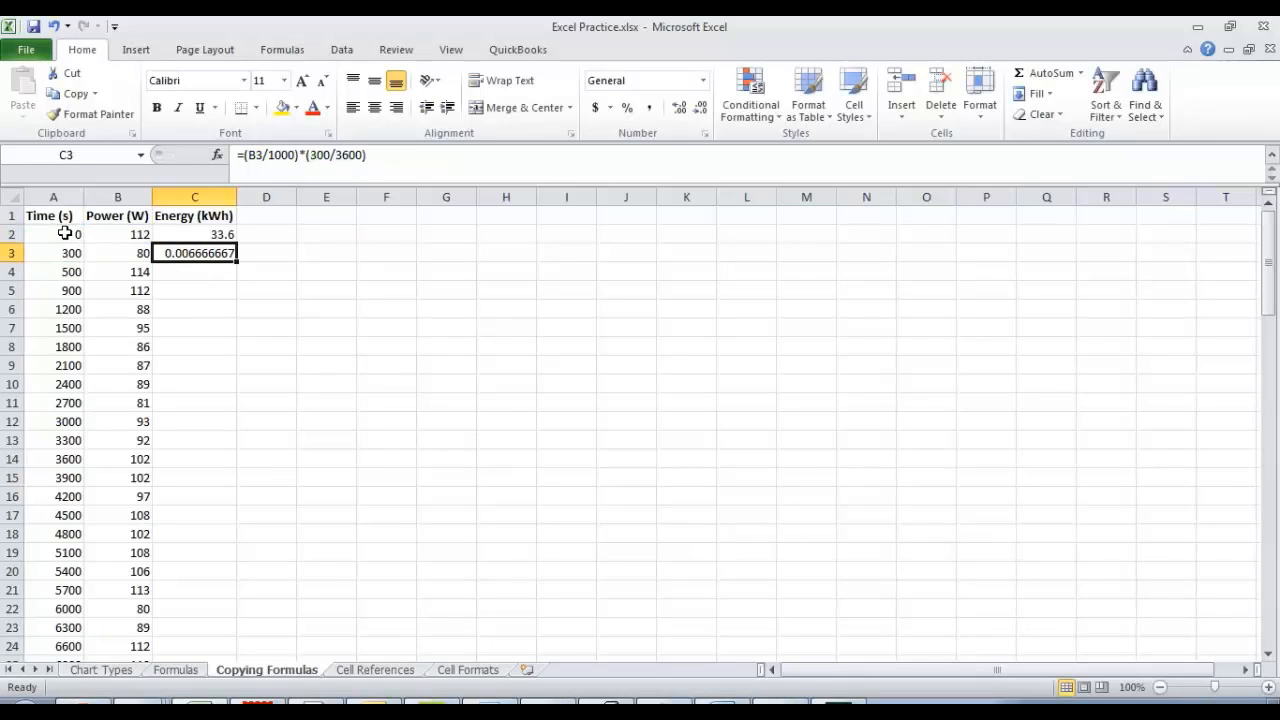
Enclose the time difference in cell C2 in its own parentheses so the formula reads =(B2/1000)*((A3-A2)/3600).
key("Up")
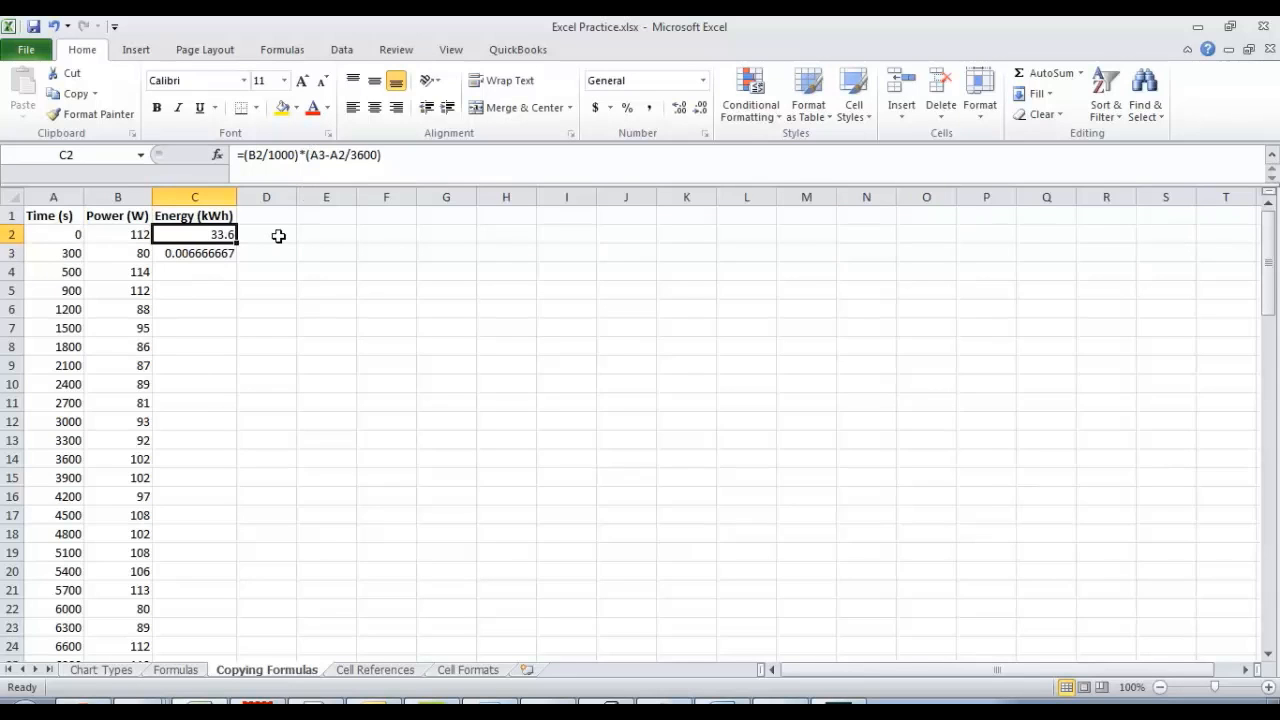
left_click(312, 156)
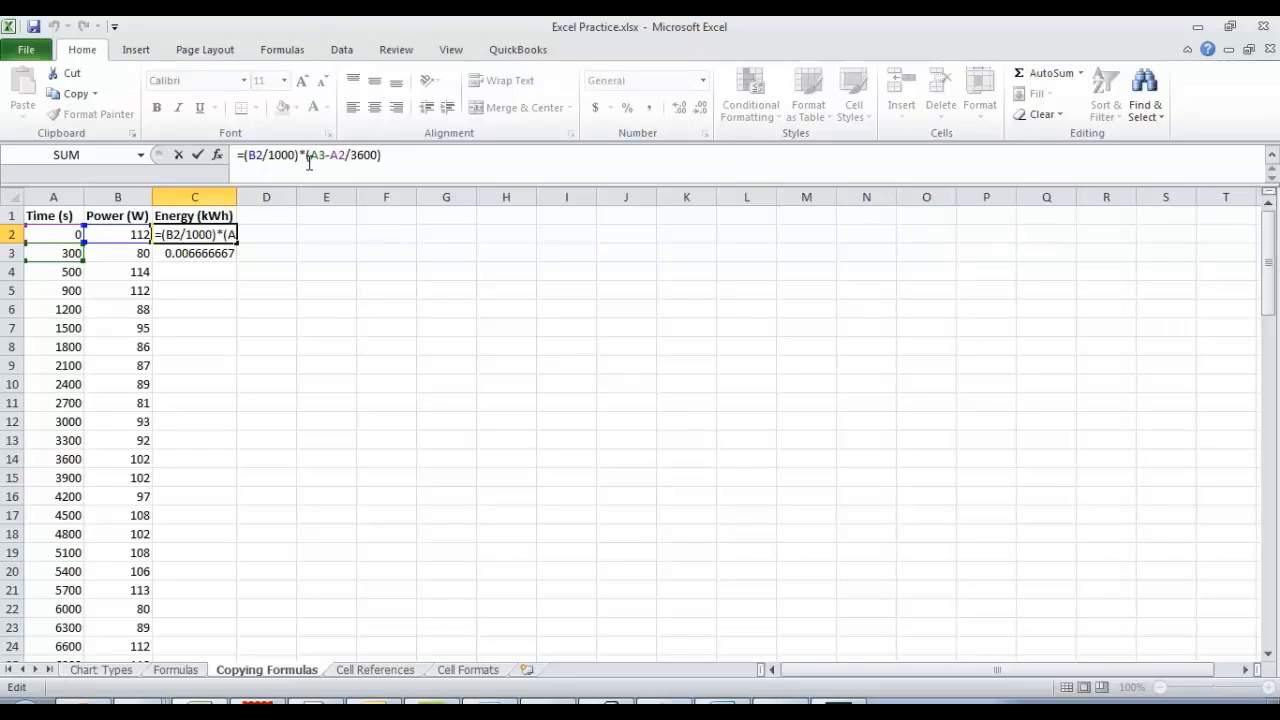
type("(")
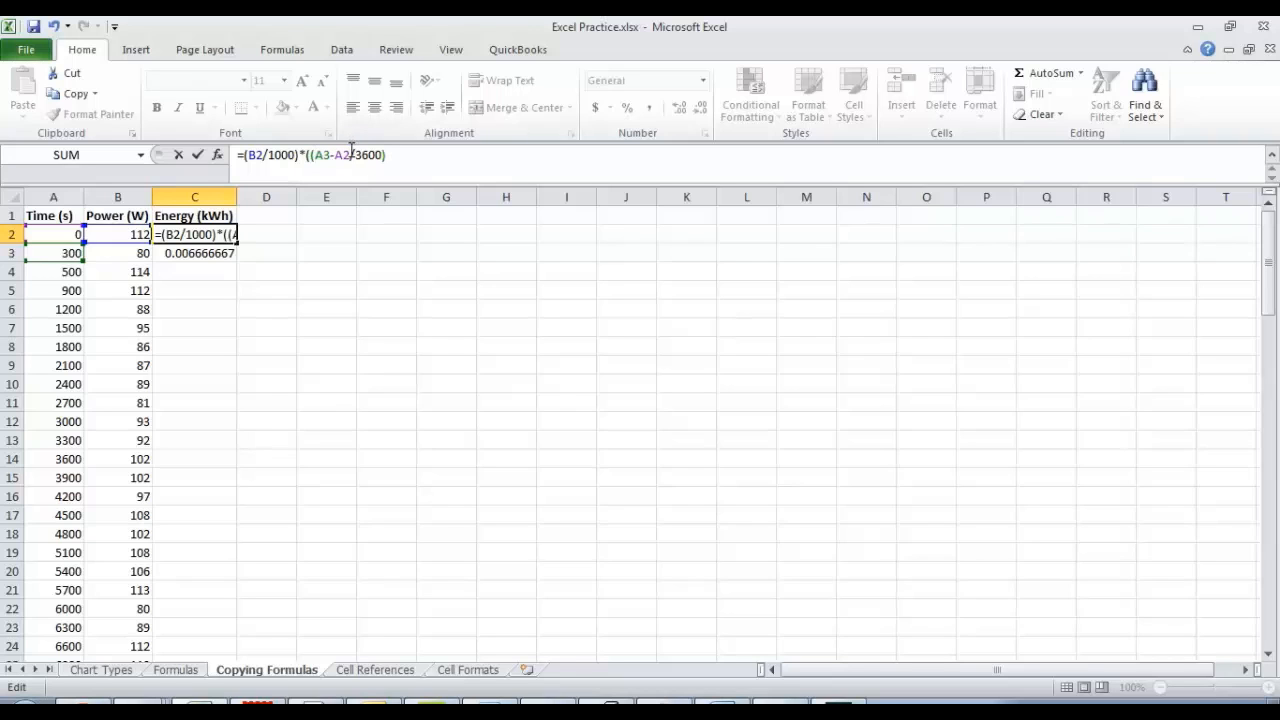
type(")")
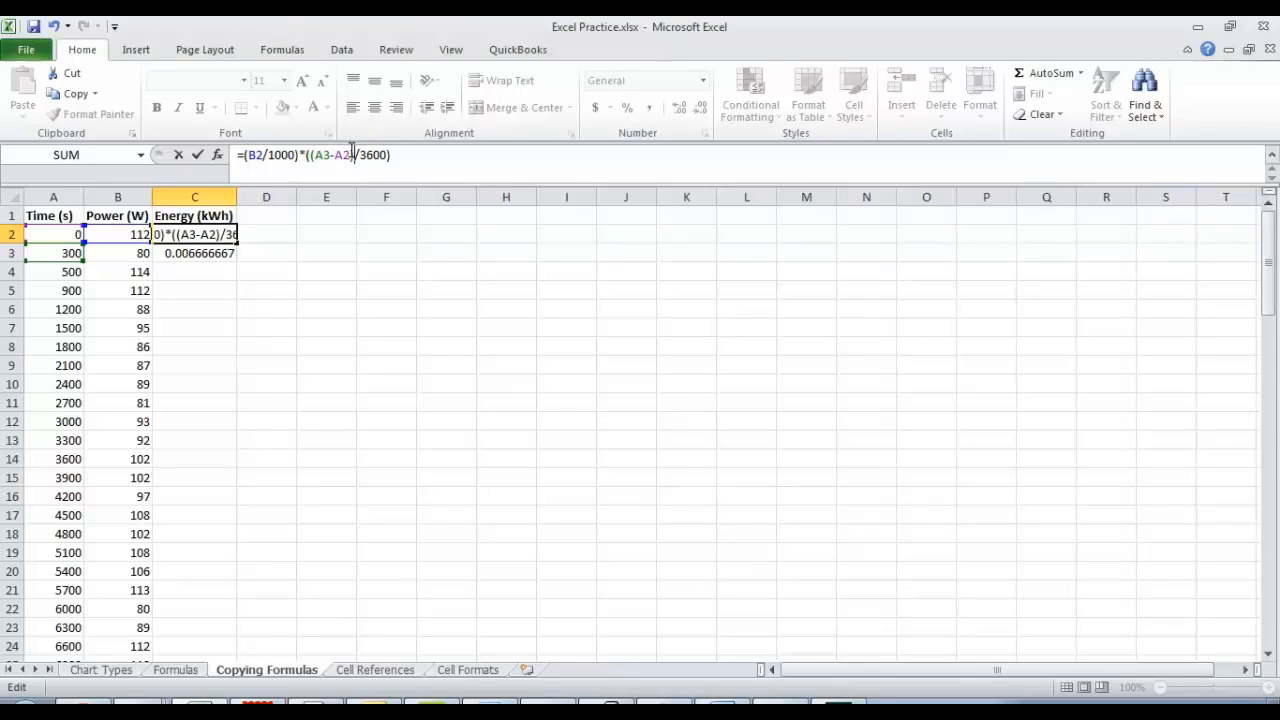
key("Return")
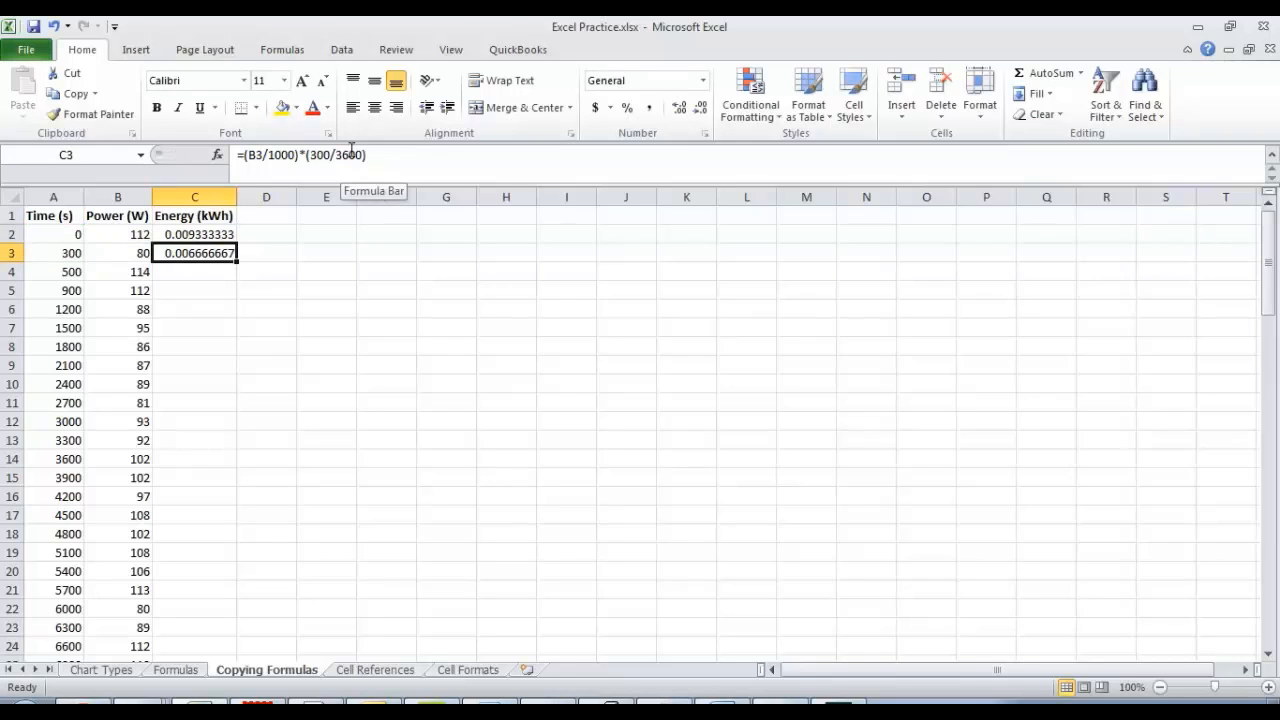
Copy the revised energy formula from cell C2 into C3 and check the cell references it uses.
left_click(221, 232)
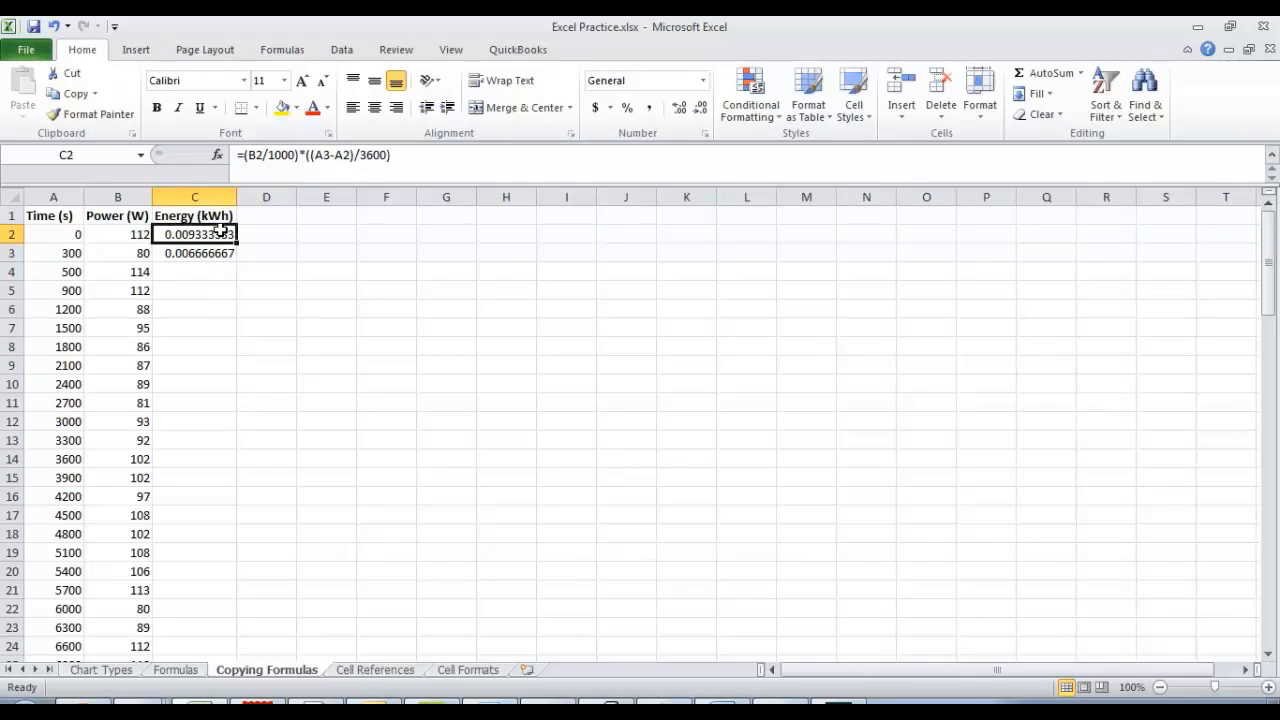
key("ctrl+c")
key("Down")
key("ctrl+v")
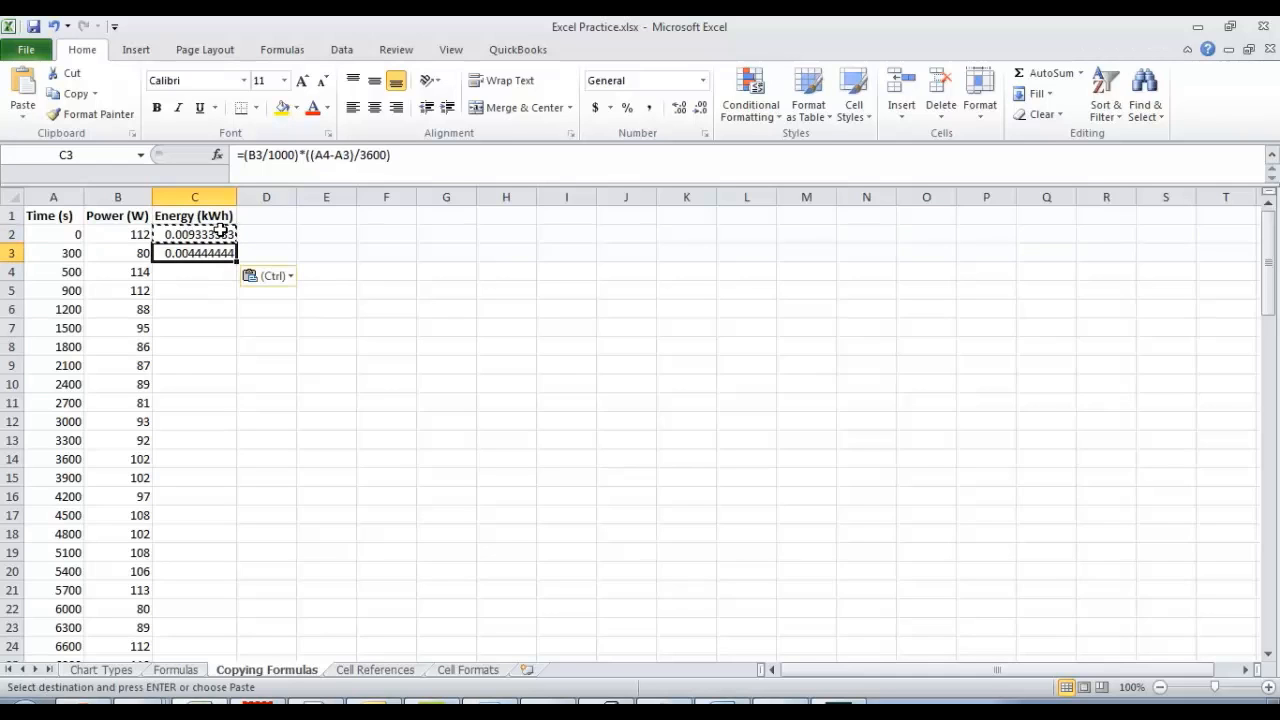
key("Escape")
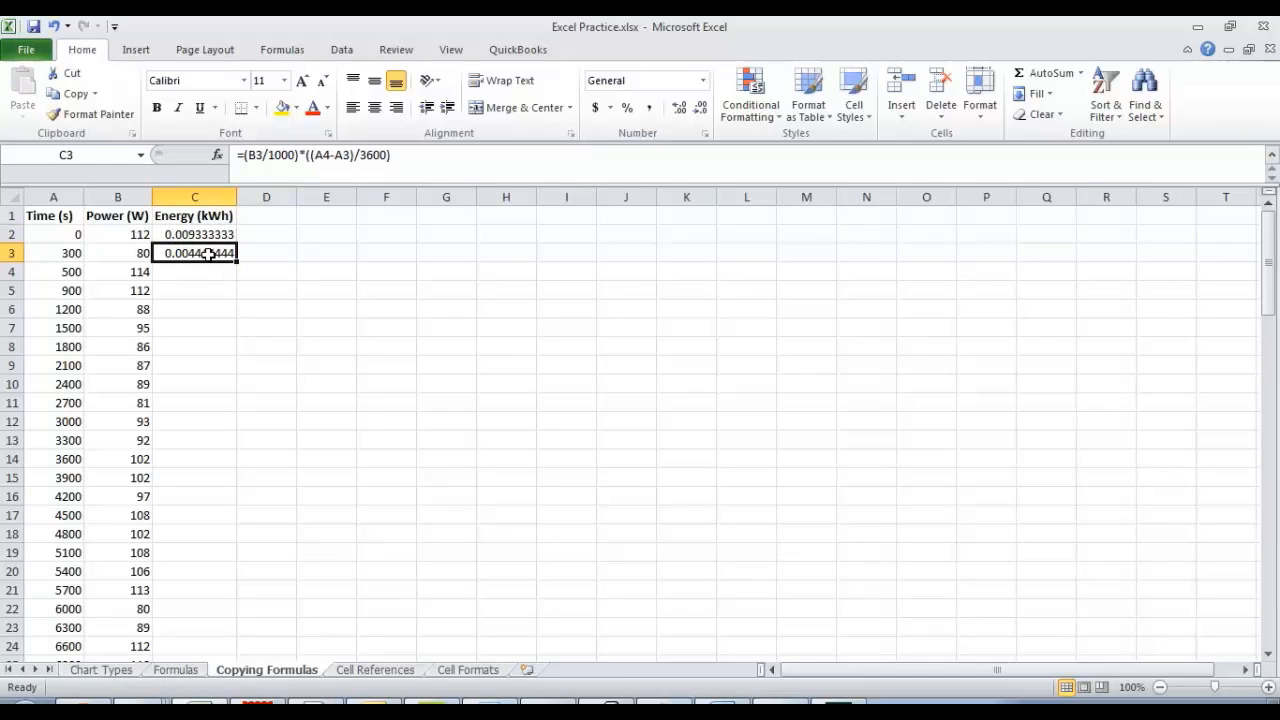
left_click(291, 171)
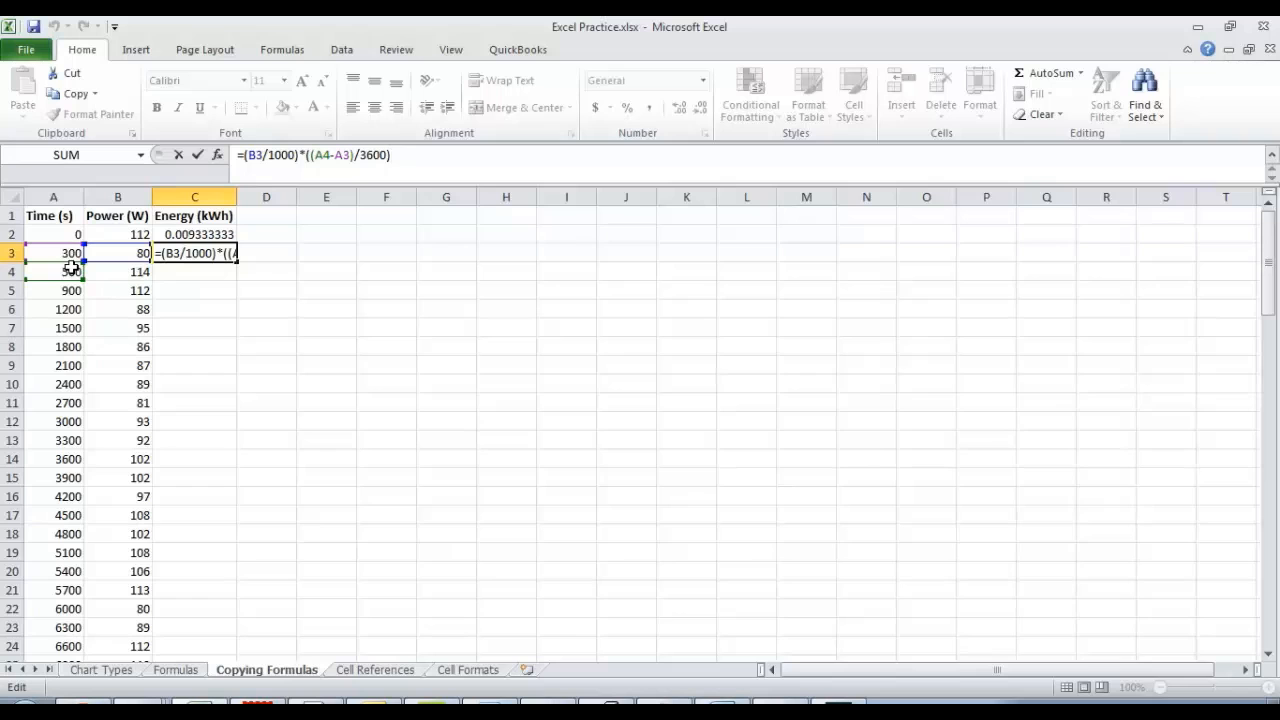
key("Return")
Copy the energy formula from cell C3 into each of cells C4 through C7 and clear the copy selection.
key("Up")
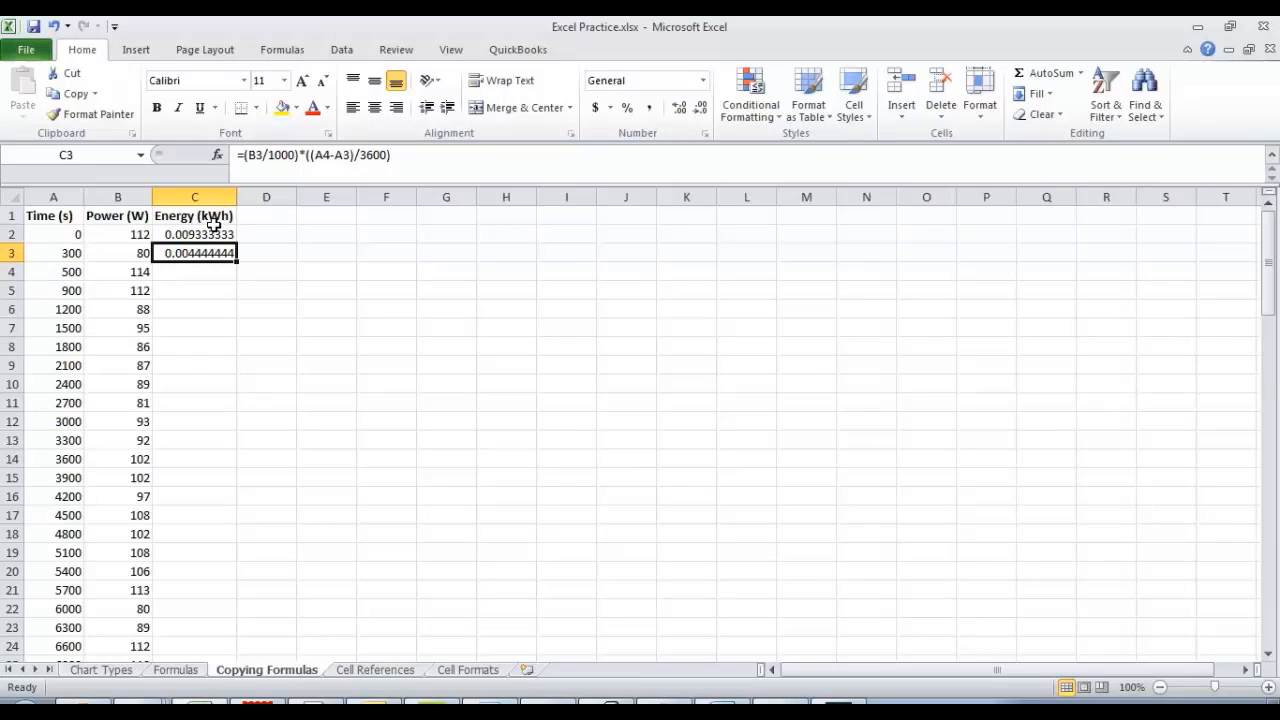
key("ctrl+c")
key("Down")
key("ctrl+v")
key("Down")
key("ctrl+v")
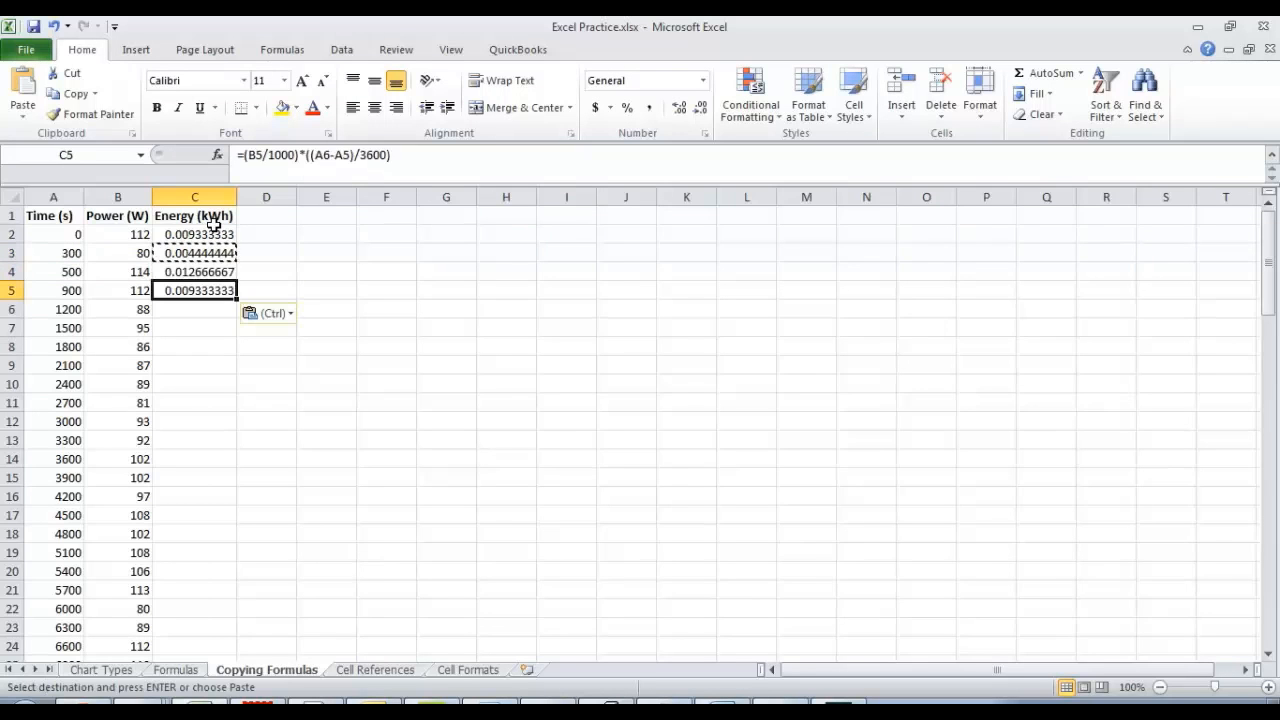
key("Down")
key("ctrl+v")
key("Down")
key("ctrl+v")
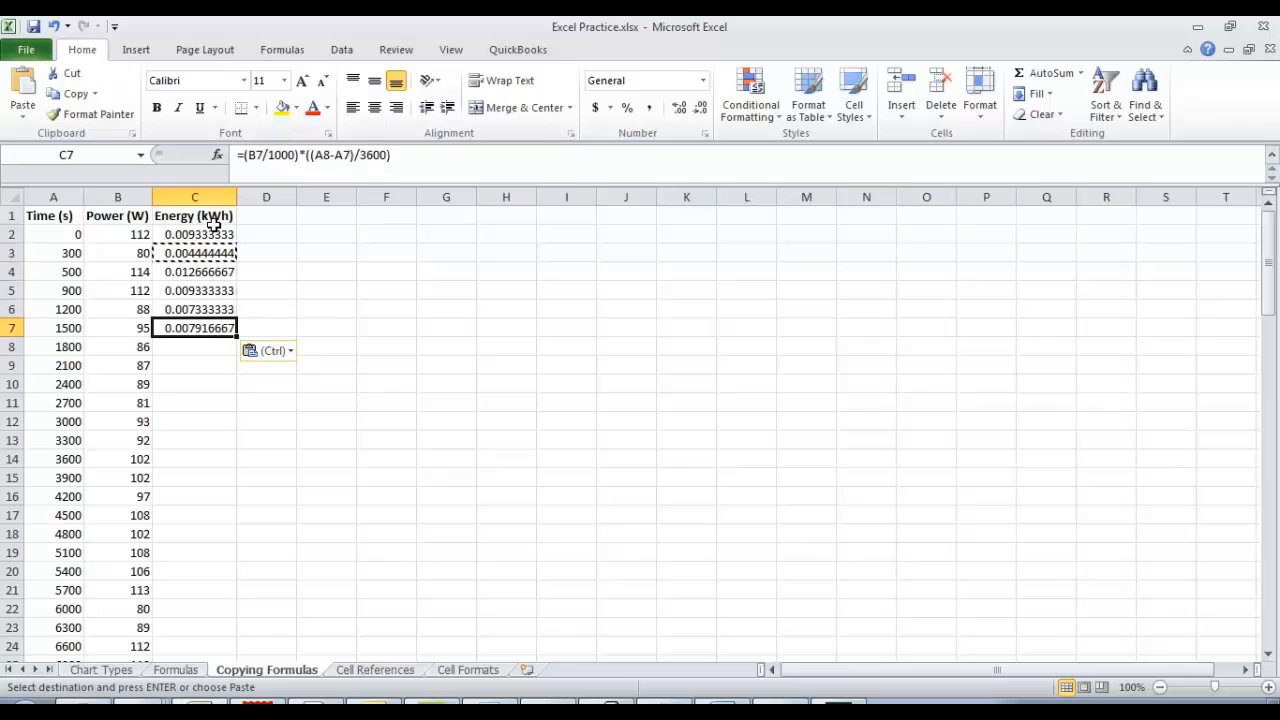
key("Escape")
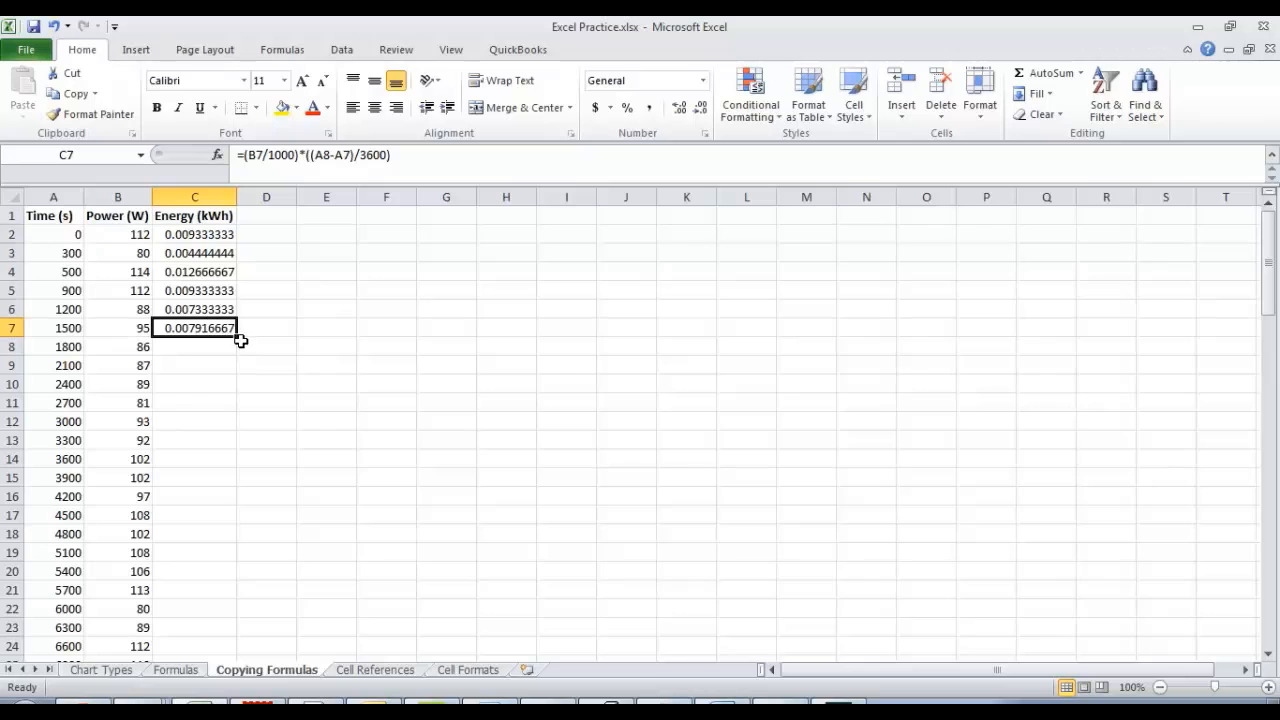
Fill the energy formula from cell C7 down to C99 and check the references in C2 and C14.
left_click_drag(236, 337, 214, 629)
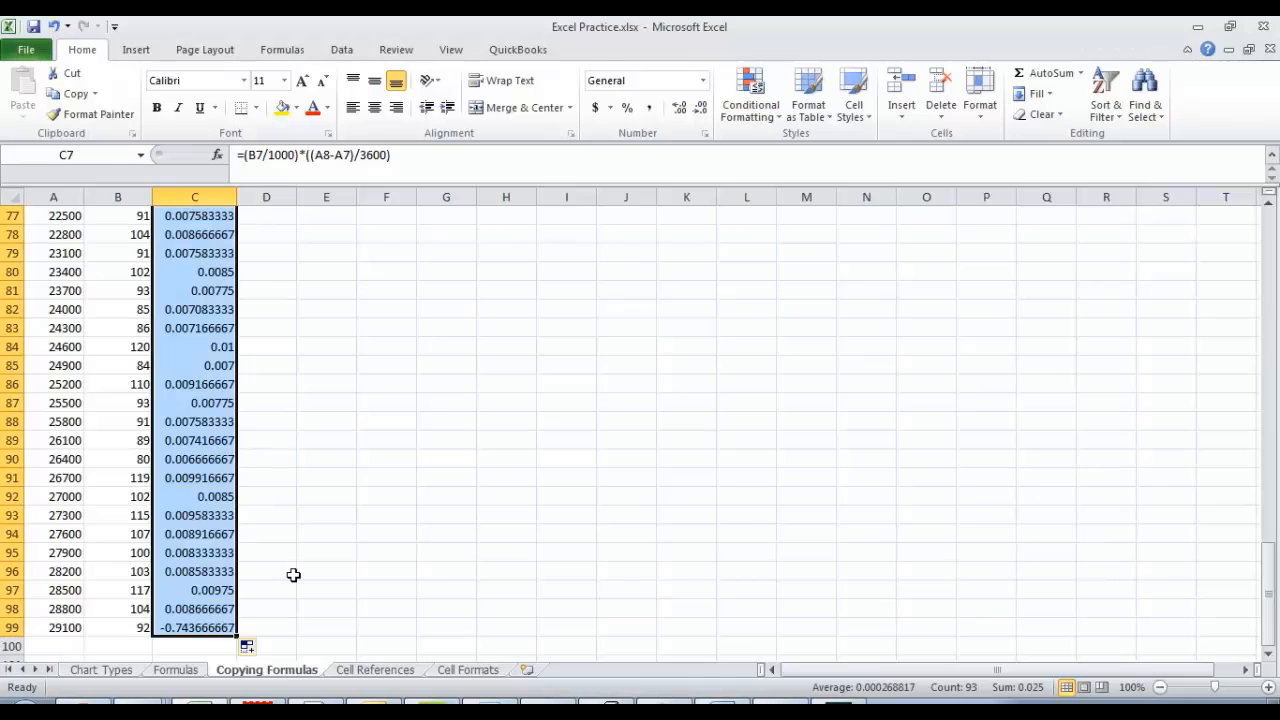
scroll(214, 621, "up", 20)
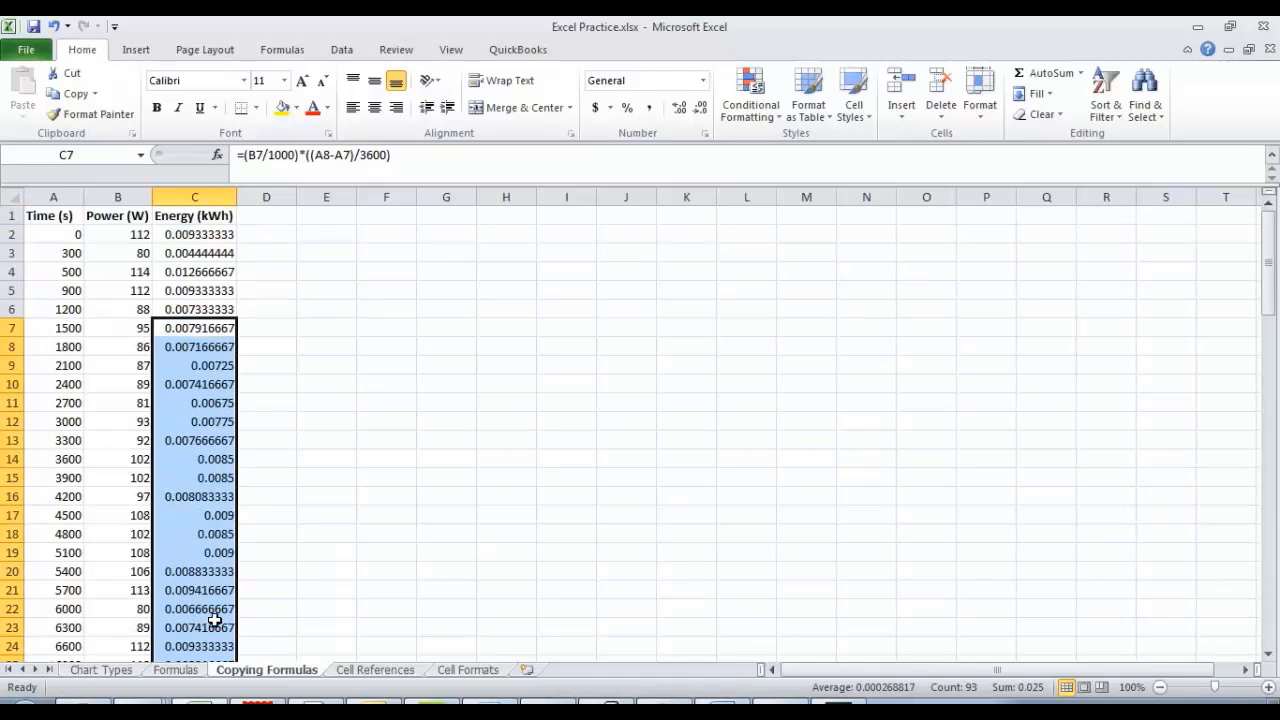
left_click(204, 236)
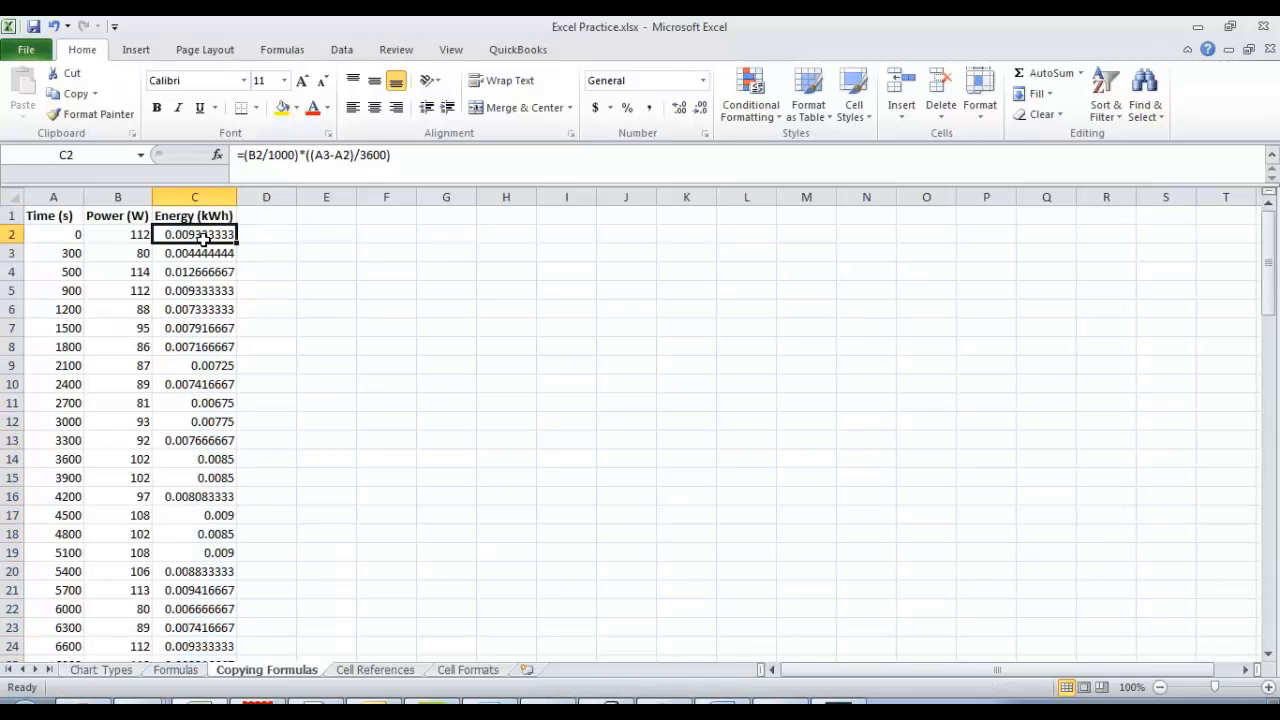
scroll(203, 353, "down", 2)
left_click(173, 346)
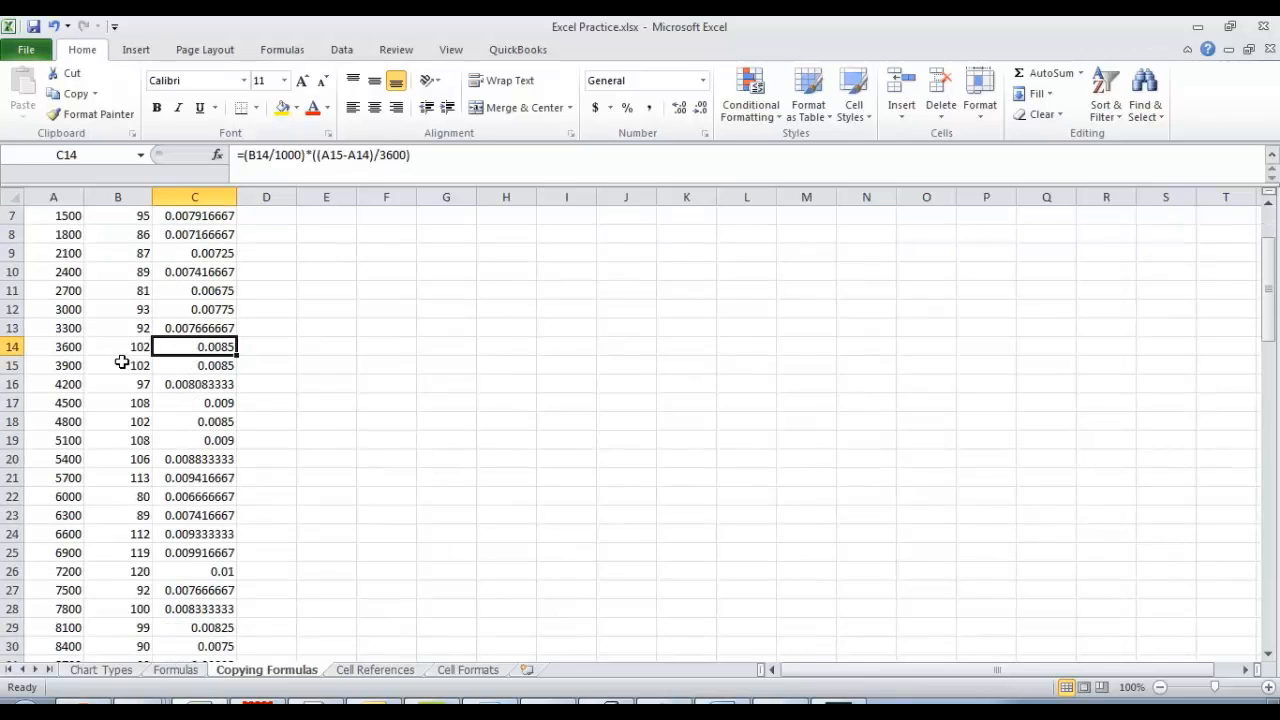
scroll(210, 366, "up", 2)
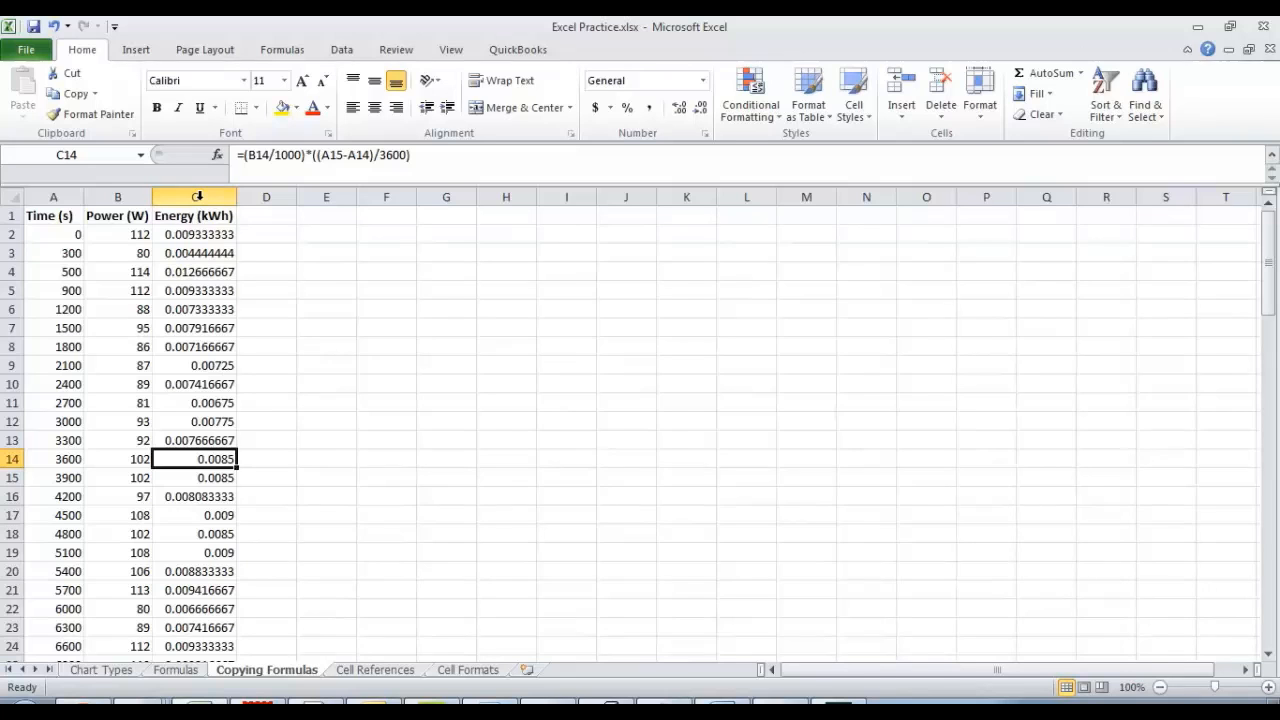
Reduce the energy values in C2:C99 to three decimal places and select cell C2.
left_click(198, 196)
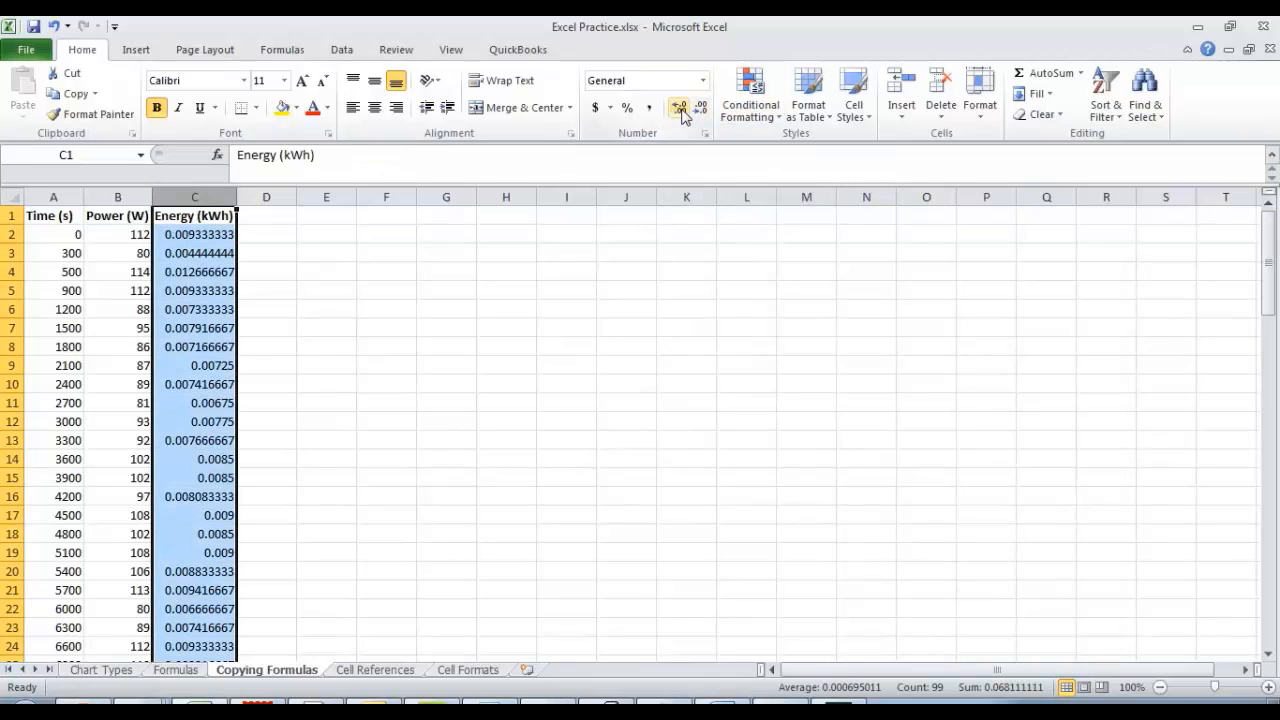
mouse_move(212, 238)
left_mouse_down()
mouse_move(227, 695)
mouse_move(213, 598)
mouse_move(204, 21)
mouse_move(198, 230)
left_mouse_up()
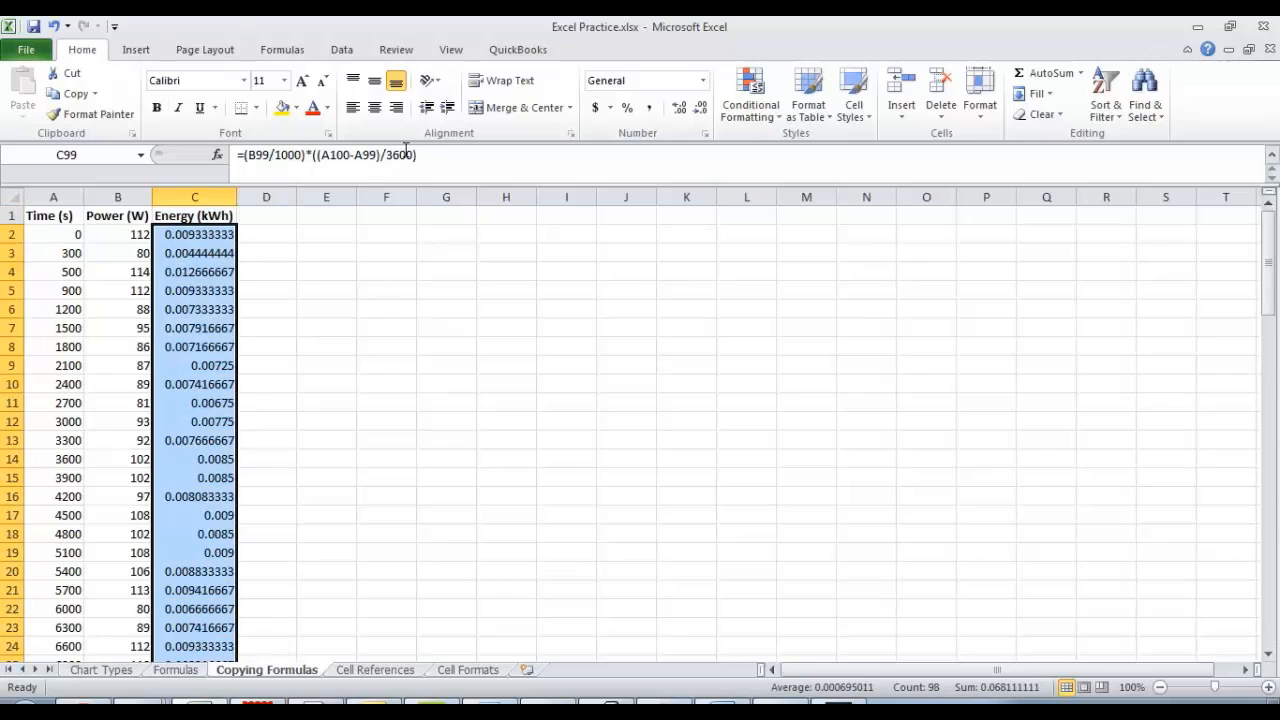
left_click(699, 110)
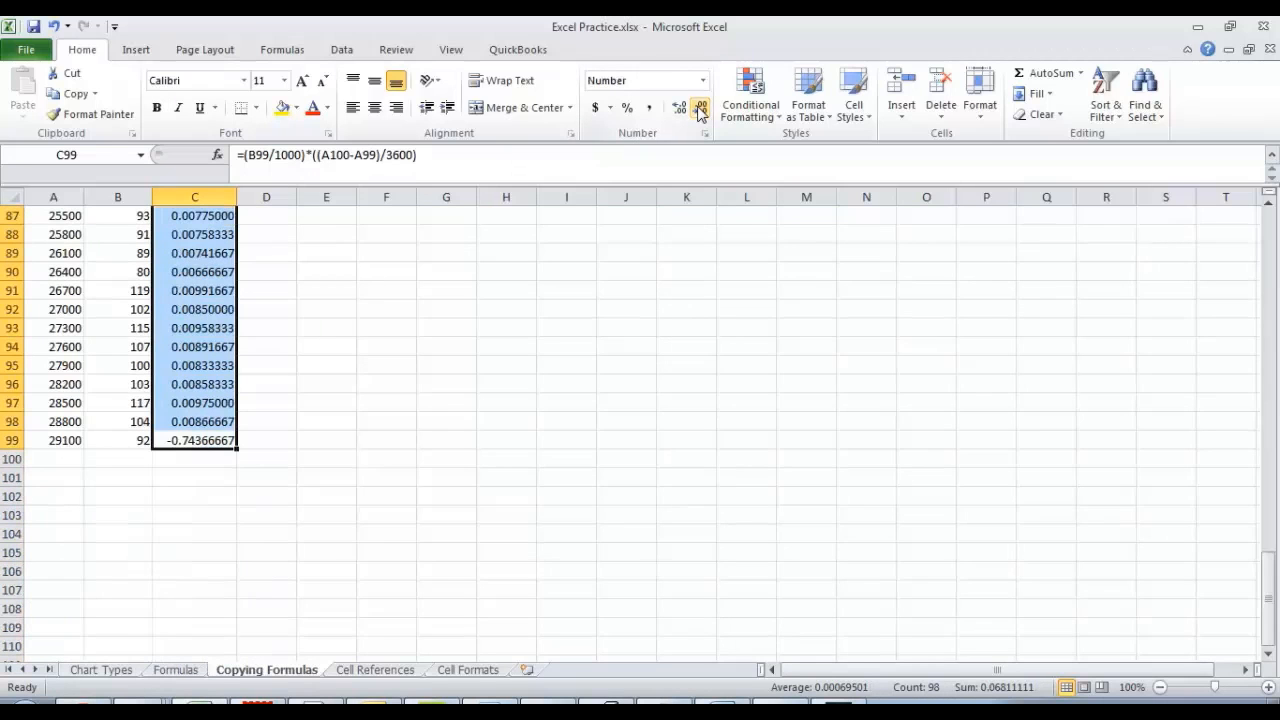
left_click(699, 110)
left_click(699, 110)
left_click(699, 110)
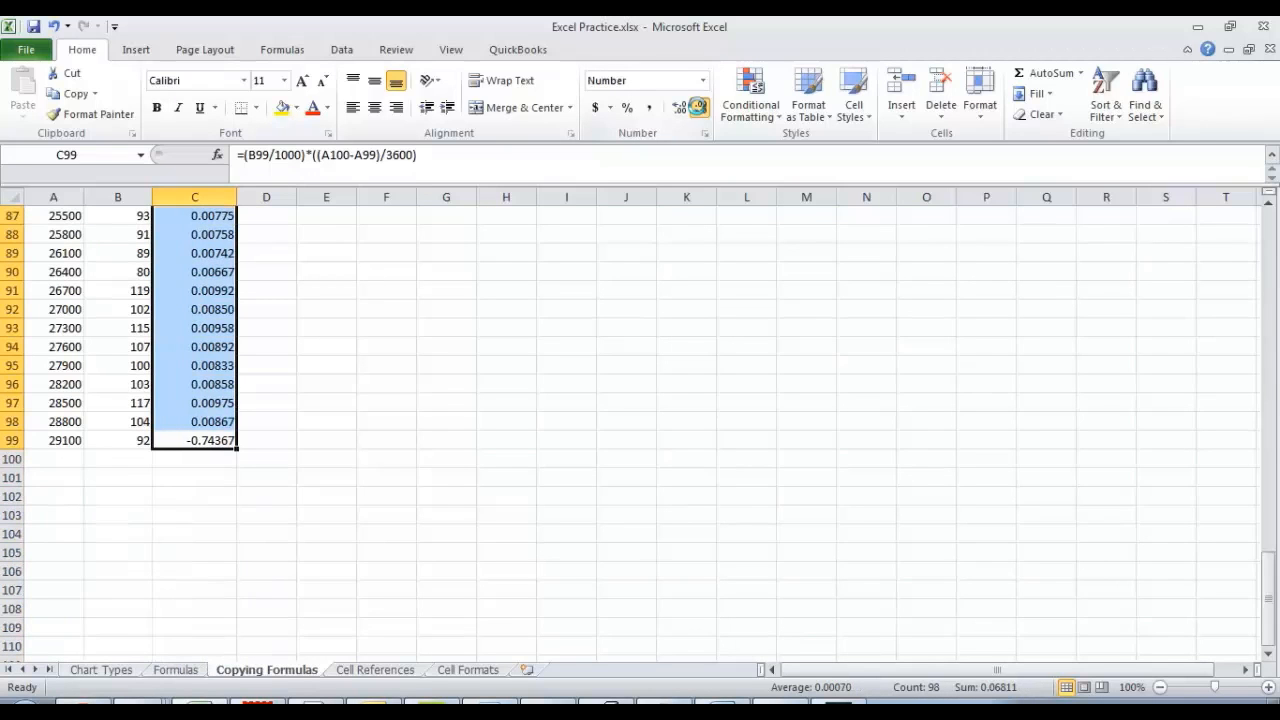
left_click(699, 110)
scroll(463, 420, "up", 7)
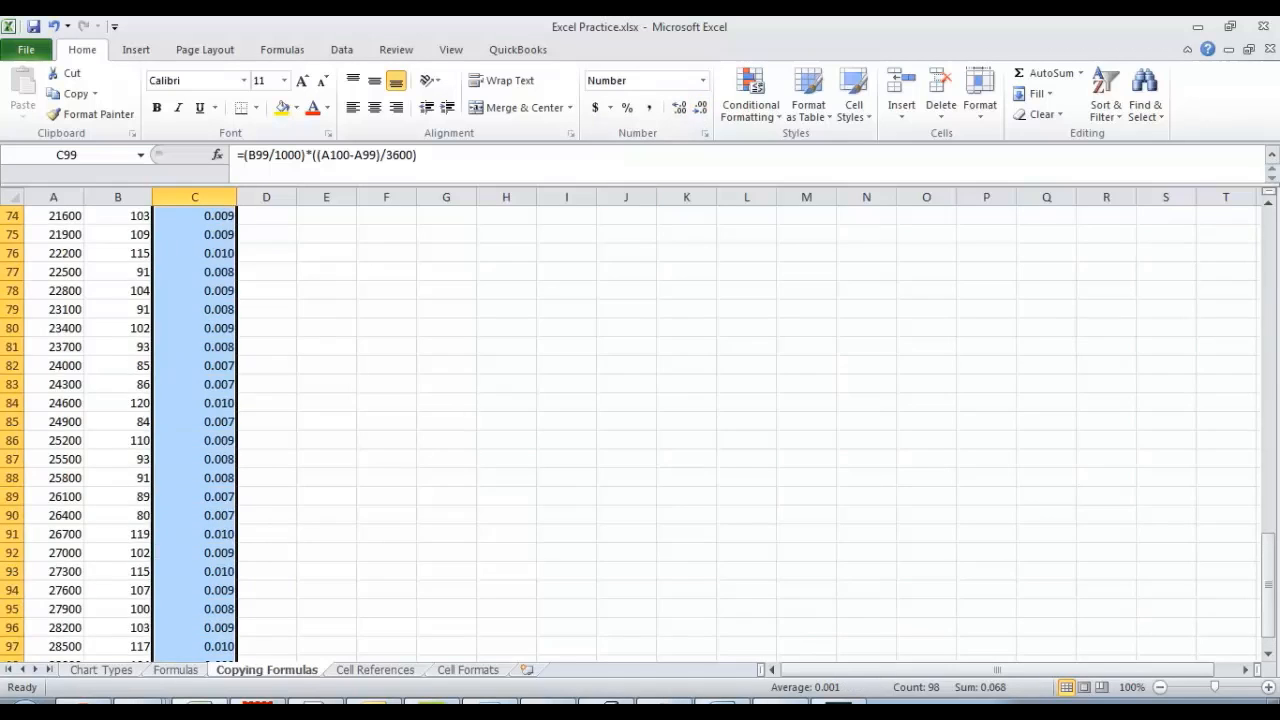
scroll(463, 421, "up", 18)
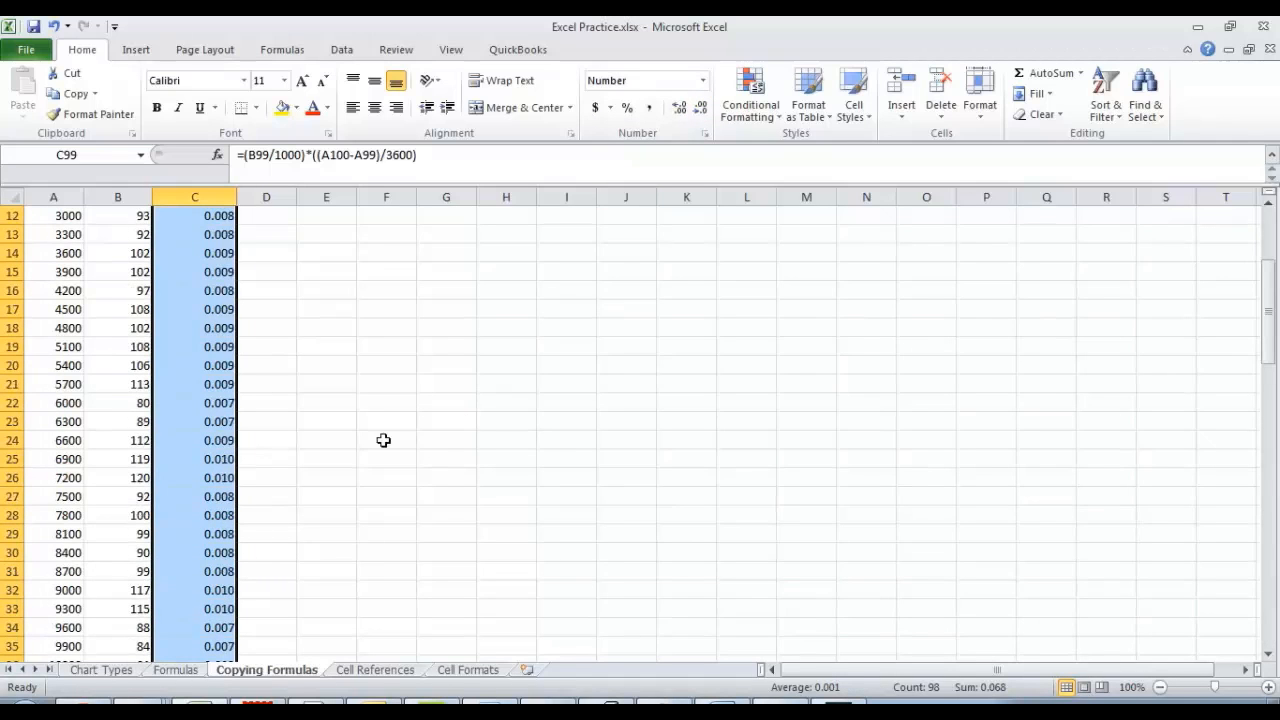
scroll(298, 454, "up", 4)
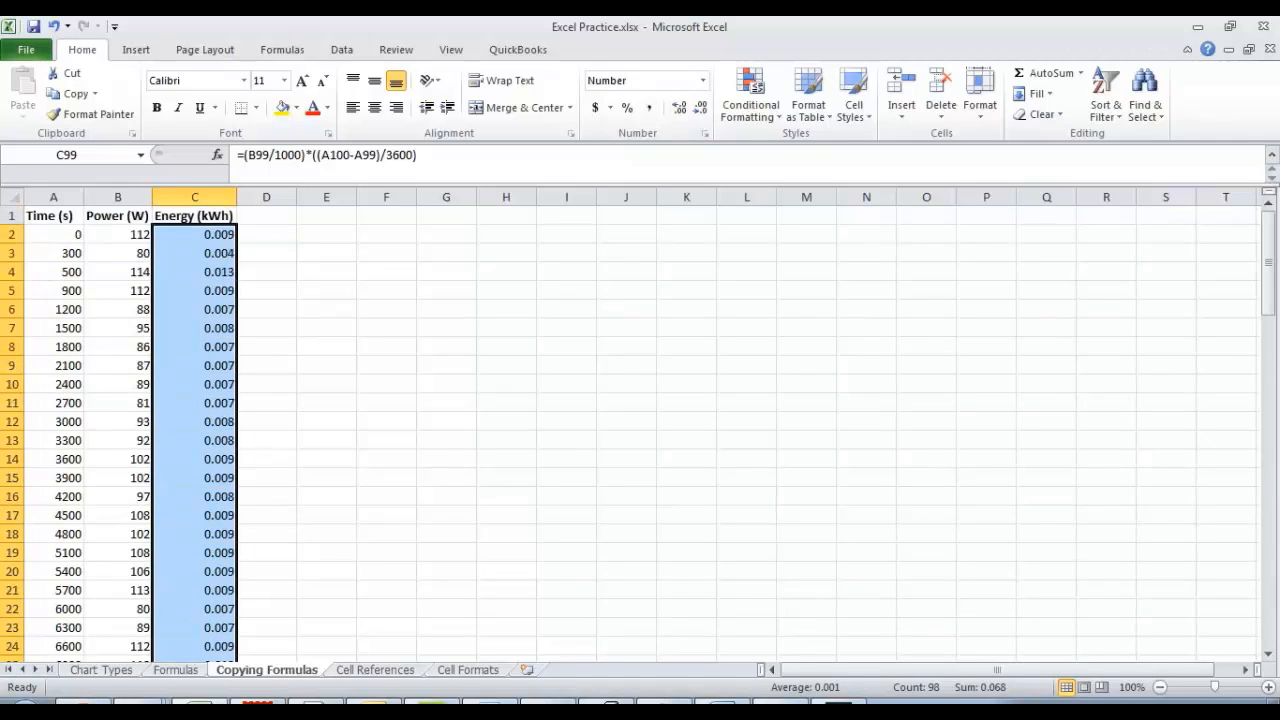
left_click(207, 234)
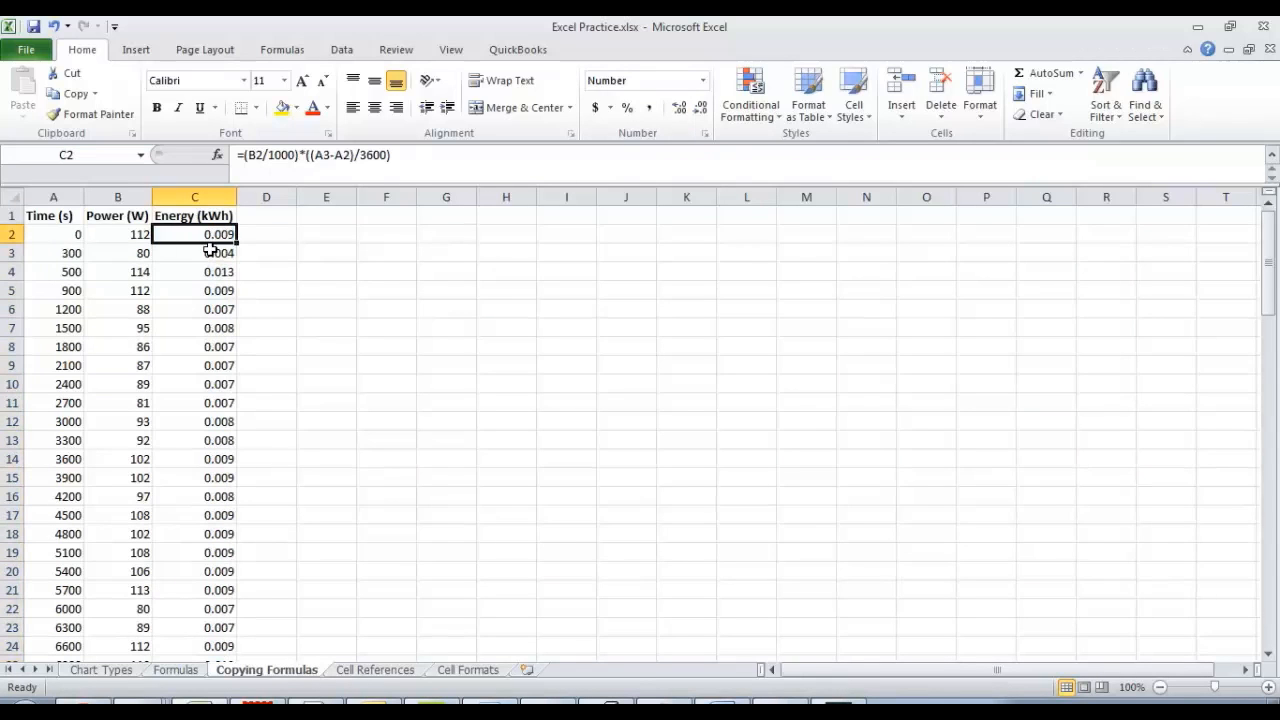